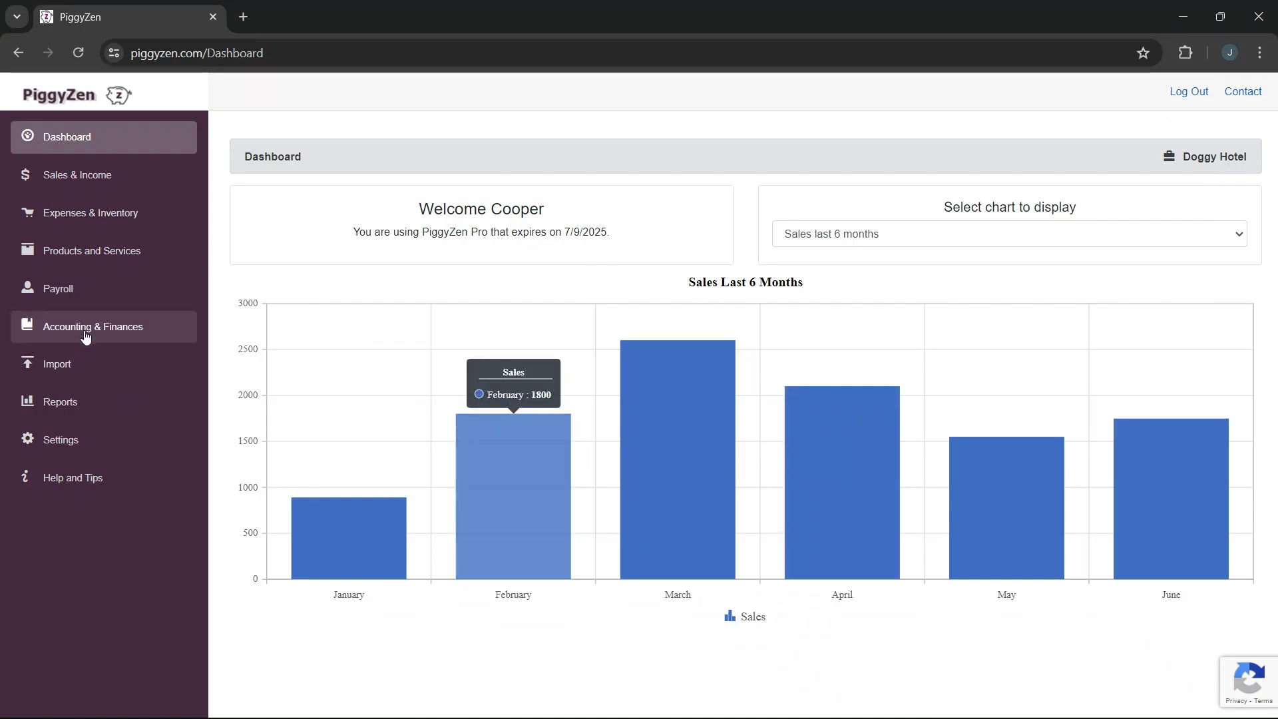
Step: On a new Loan transaction, inspect the Loan Account and Receiving Account choices, then return to Accounting & Finances
left_click(85, 331)
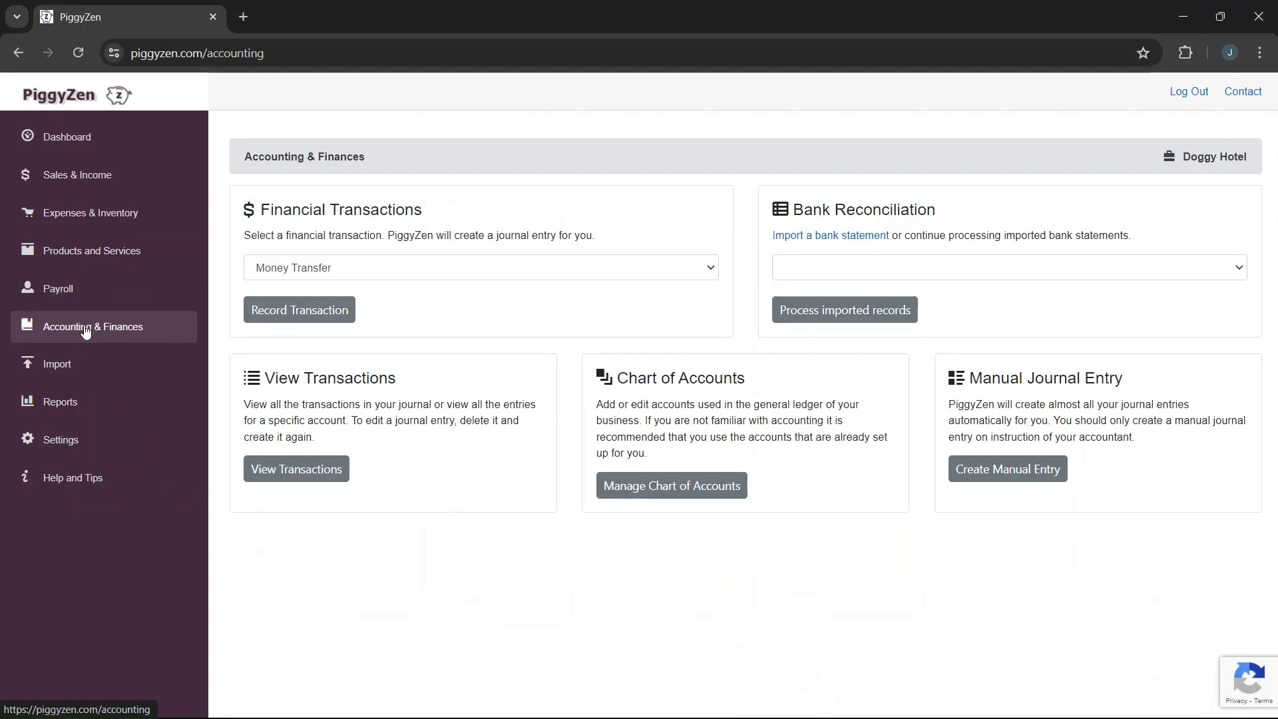
left_click(388, 269)
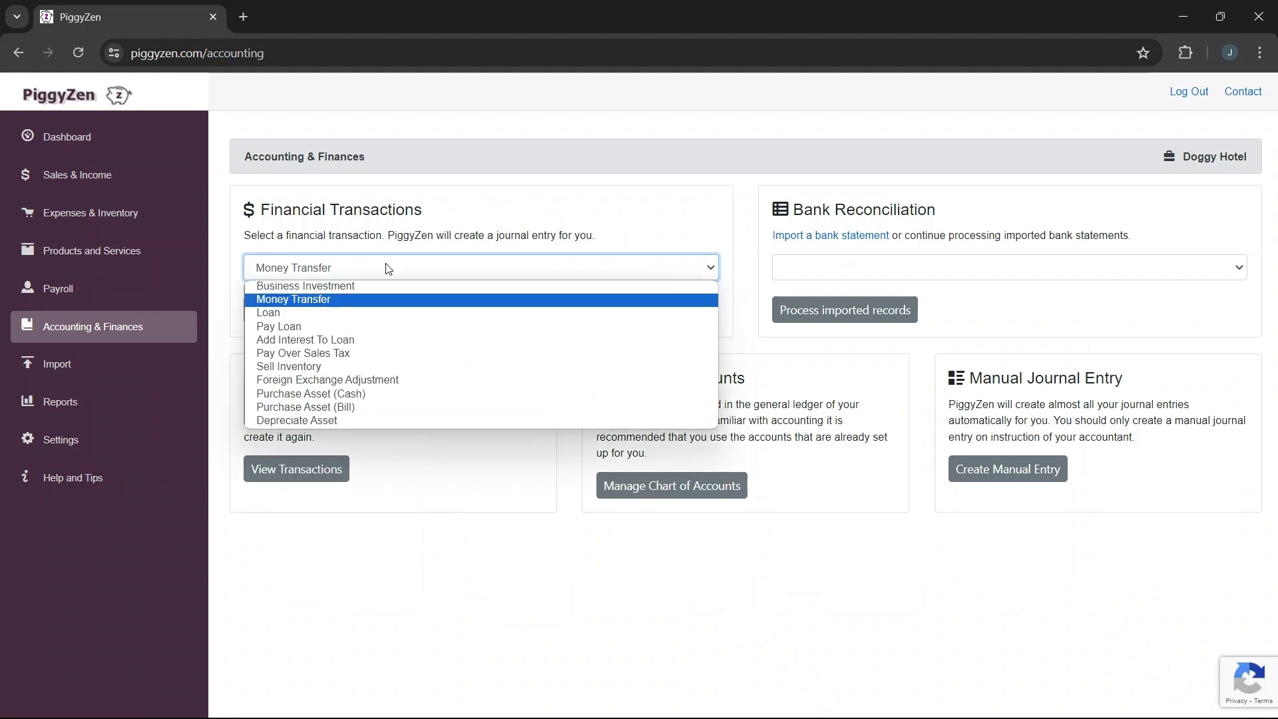
left_click(376, 320)
left_click(334, 313)
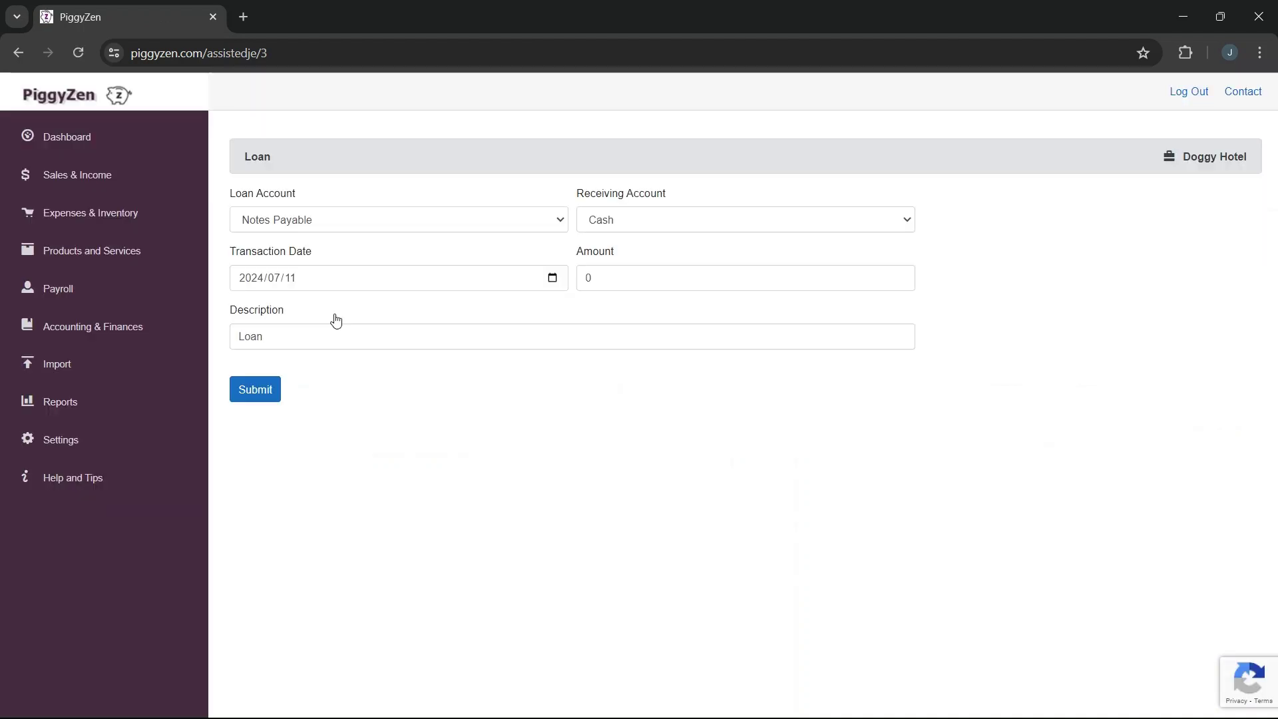
left_click(482, 227)
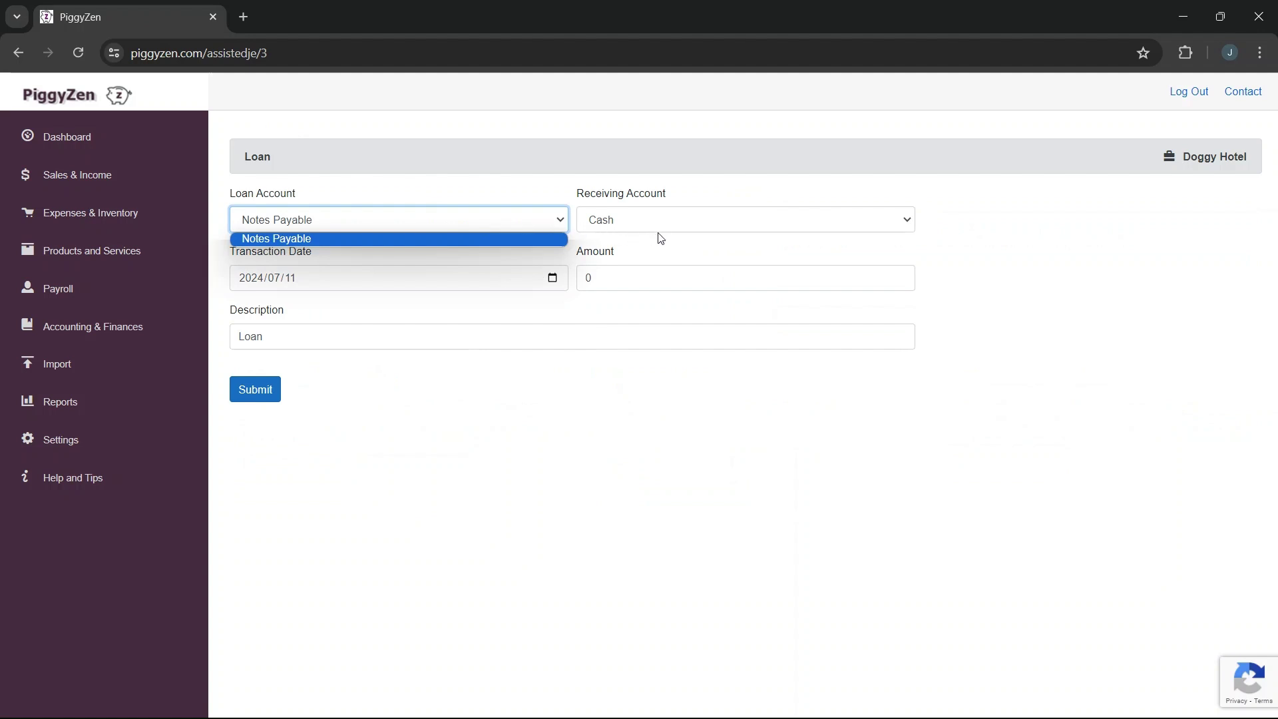
left_click(687, 225)
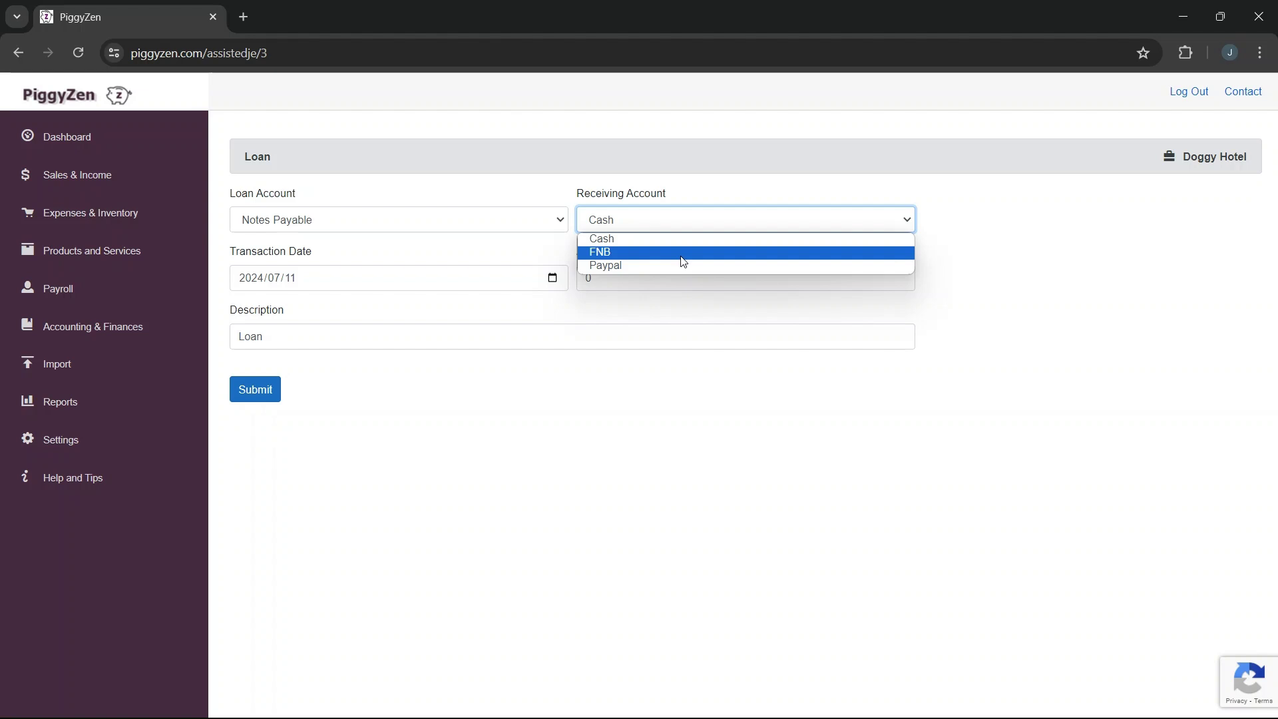
left_click(650, 413)
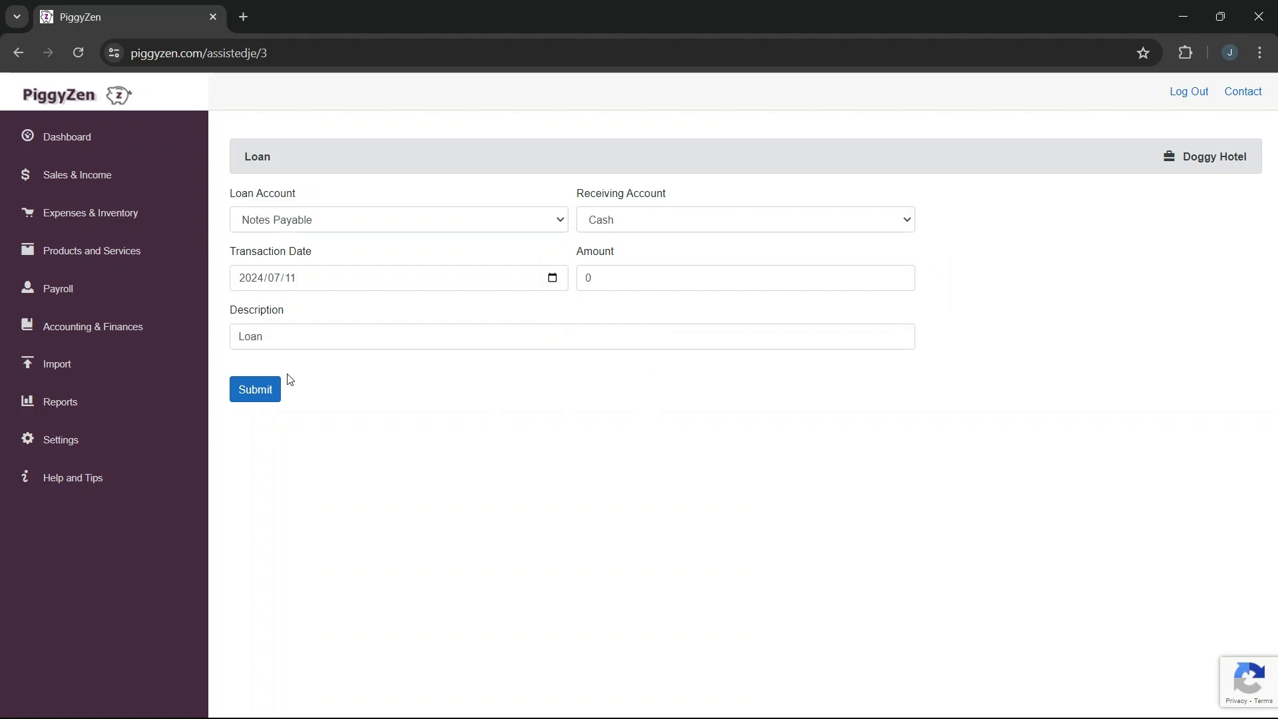
left_click(80, 326)
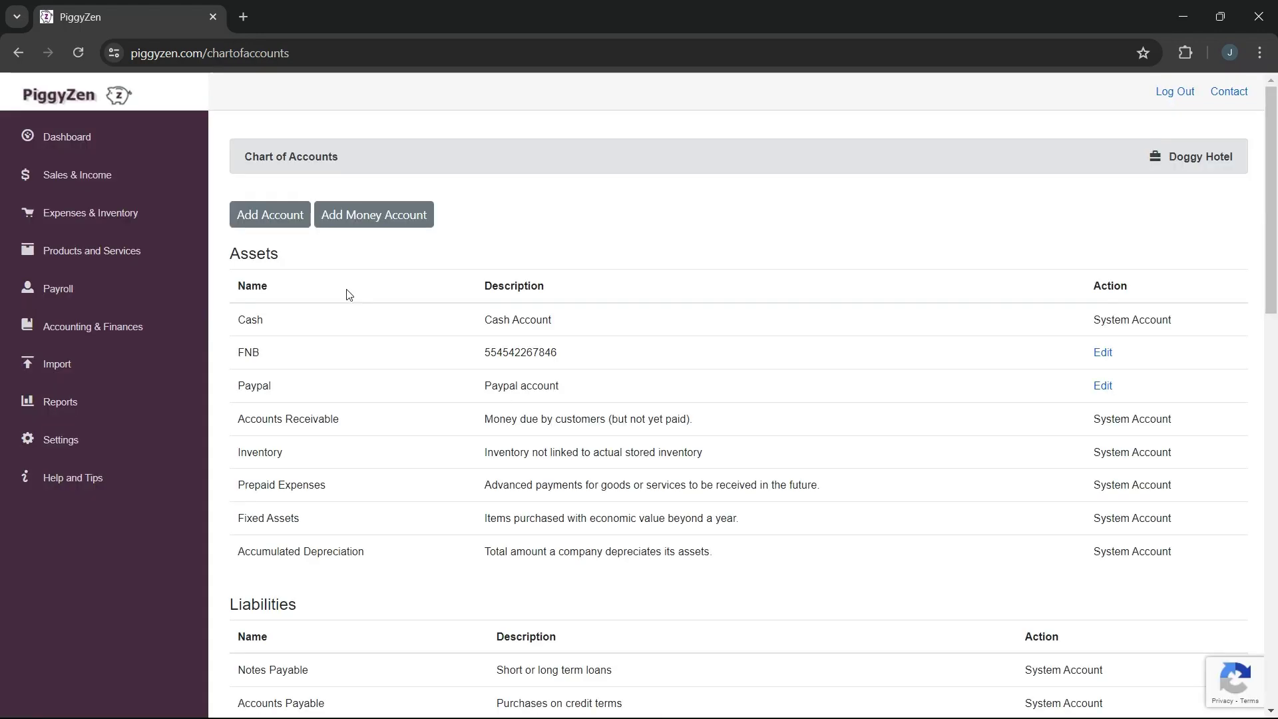
Step: Create a Vehicles account with sub category Property, Plant & Equipment
left_click(267, 226)
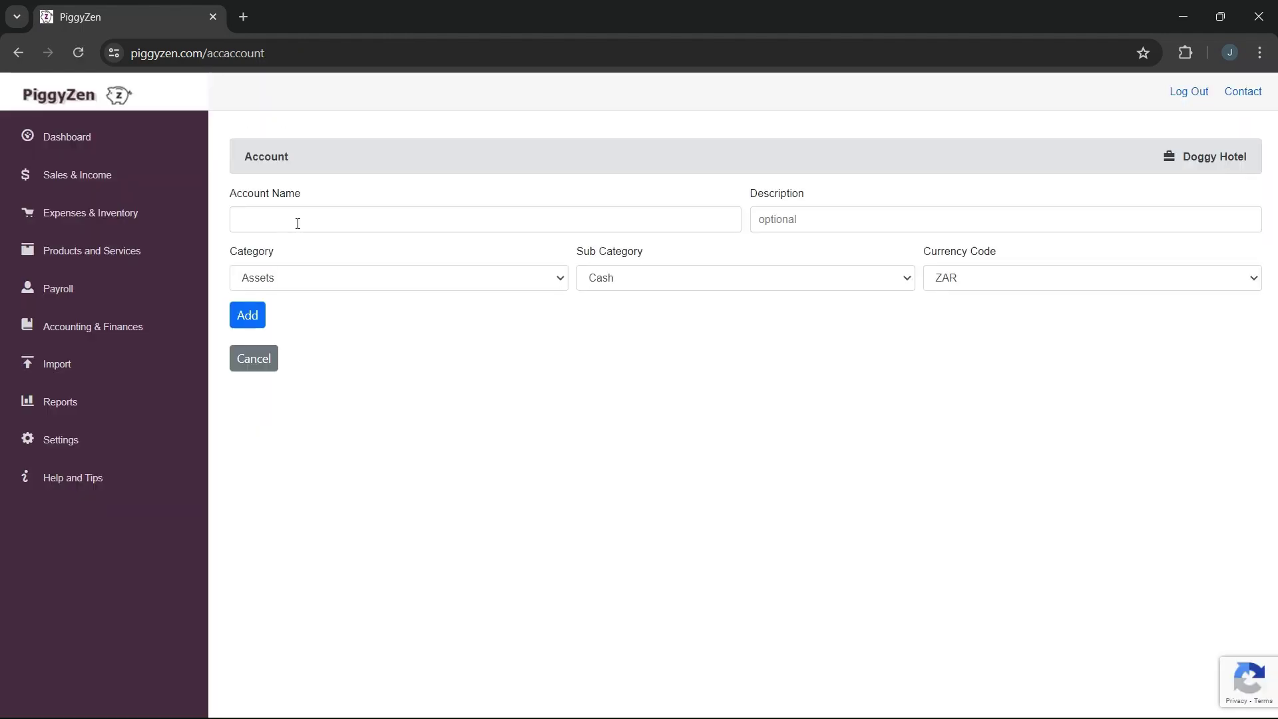
left_click(297, 224)
type("Veh")
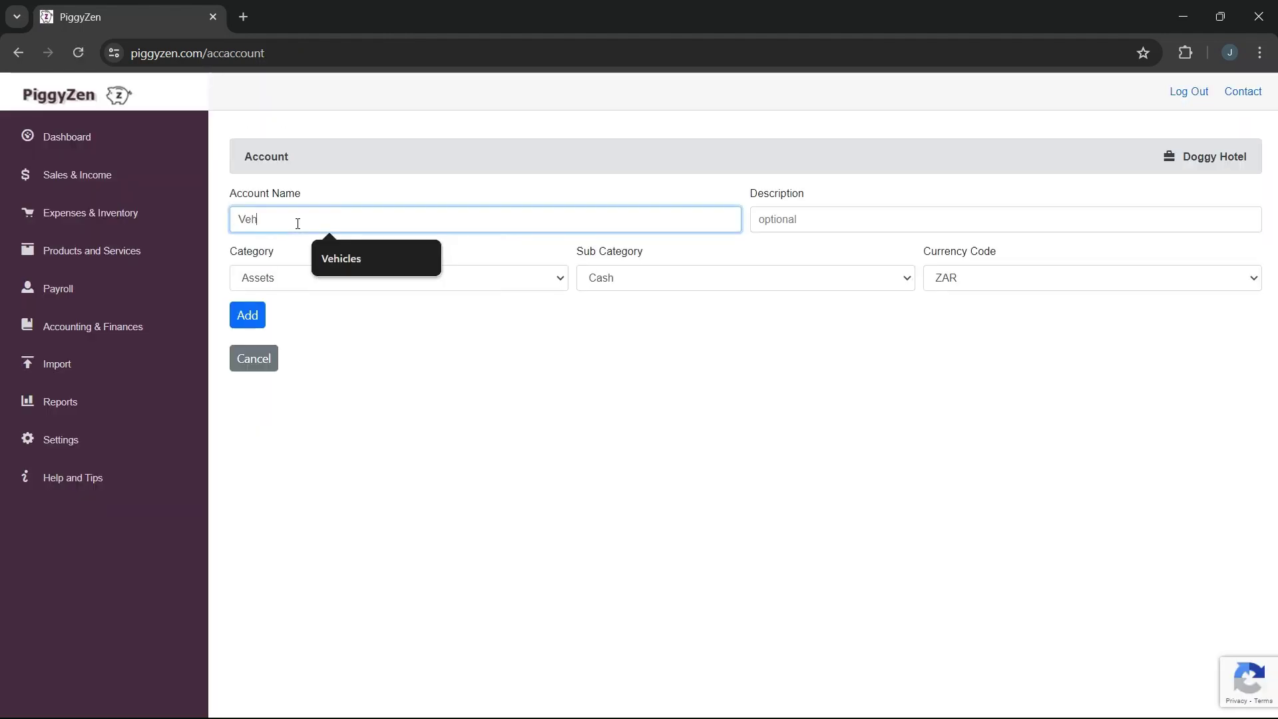
key("Down")
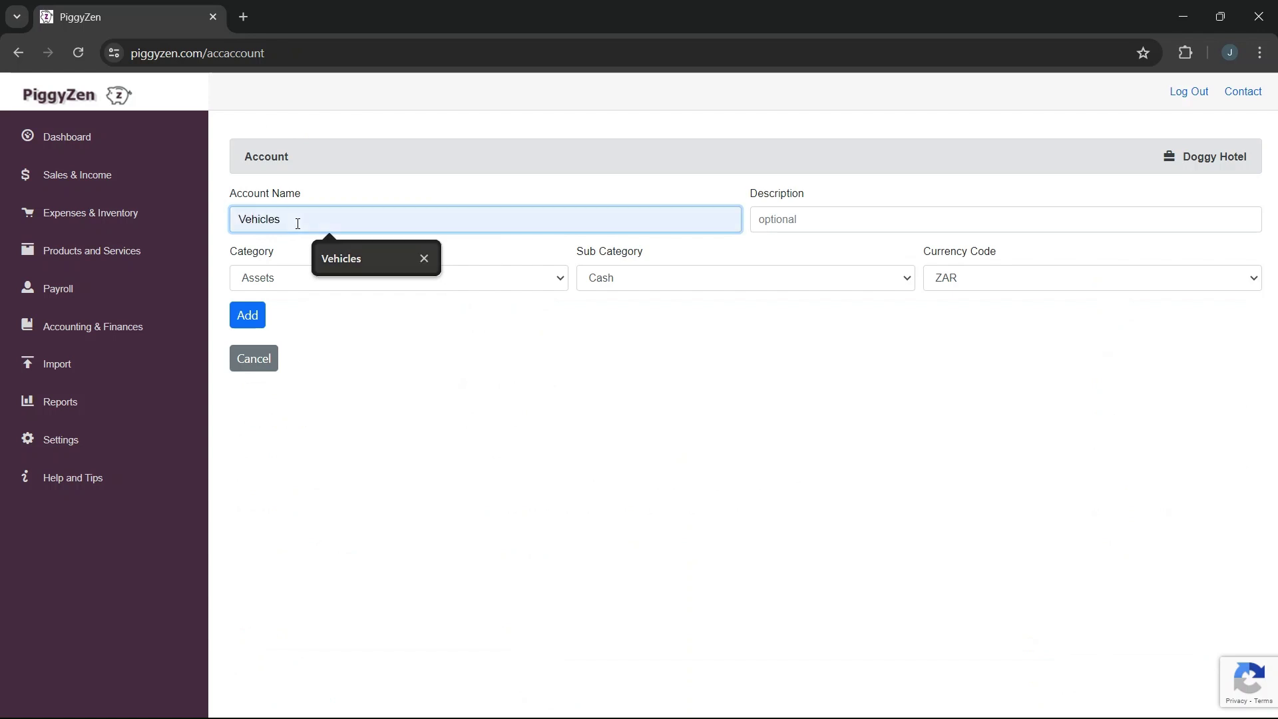
left_click(341, 259)
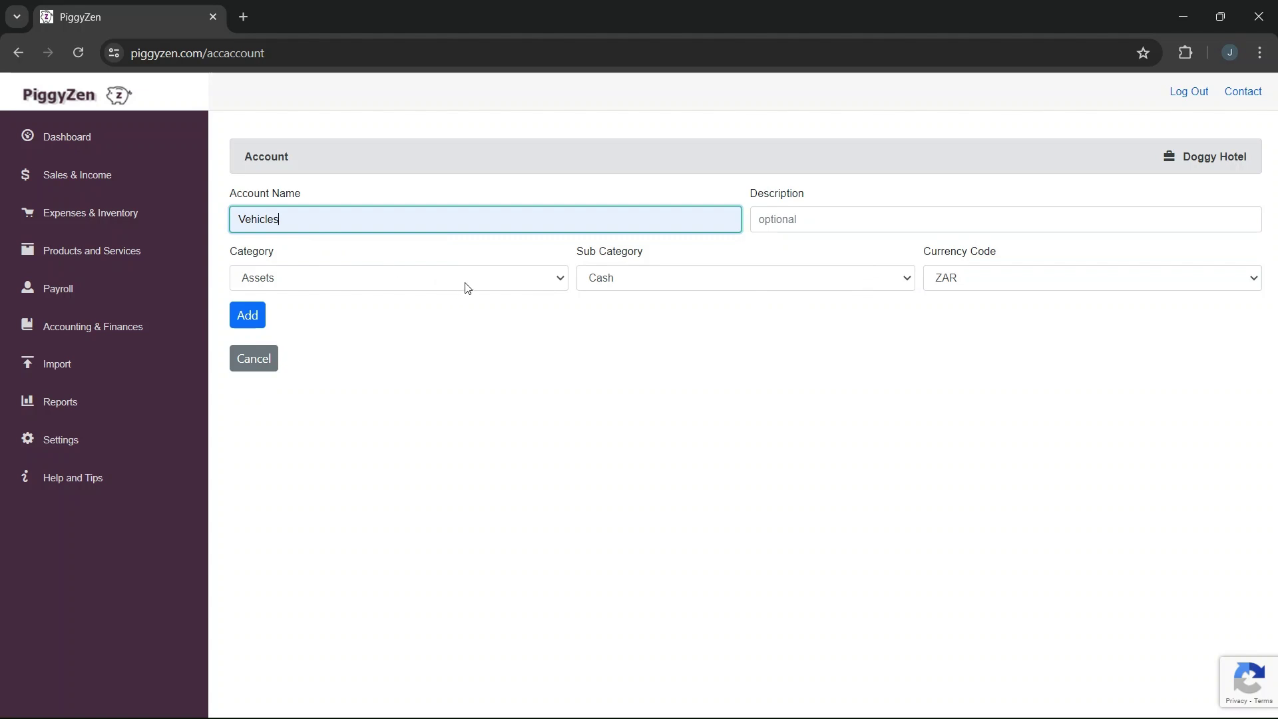
left_click(677, 278)
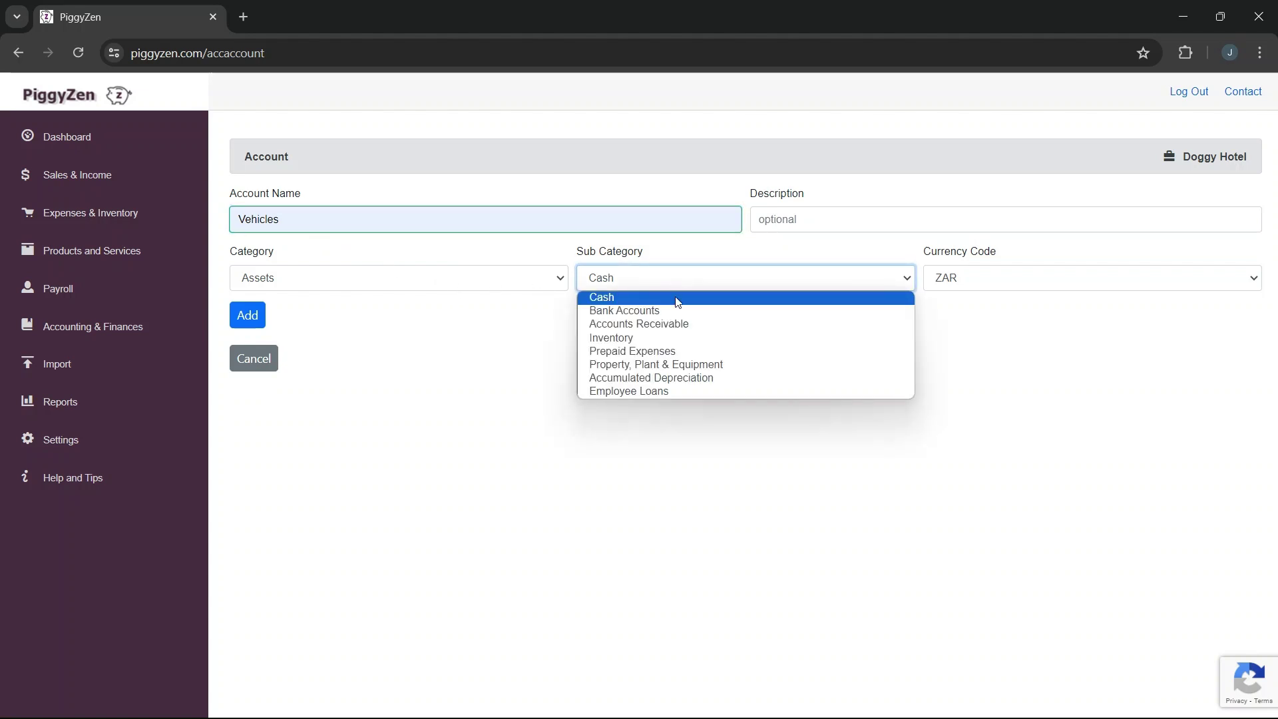
left_click(689, 364)
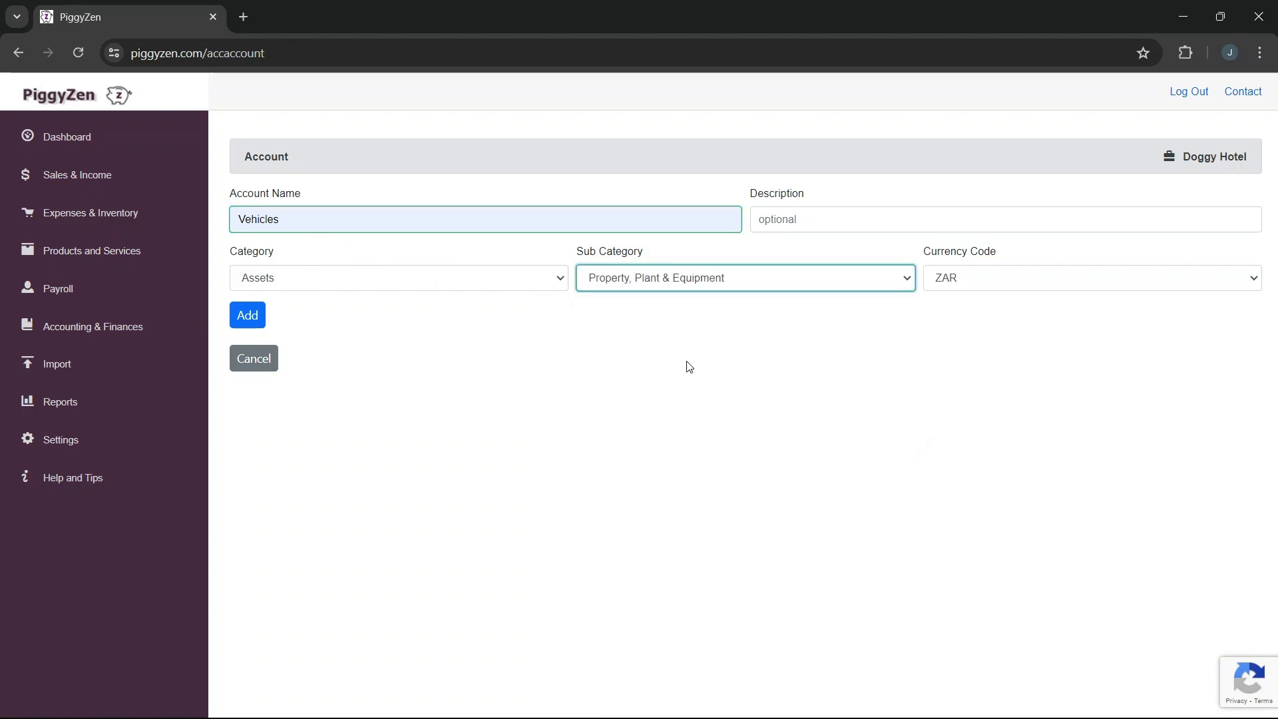
left_click(247, 319)
left_click(247, 317)
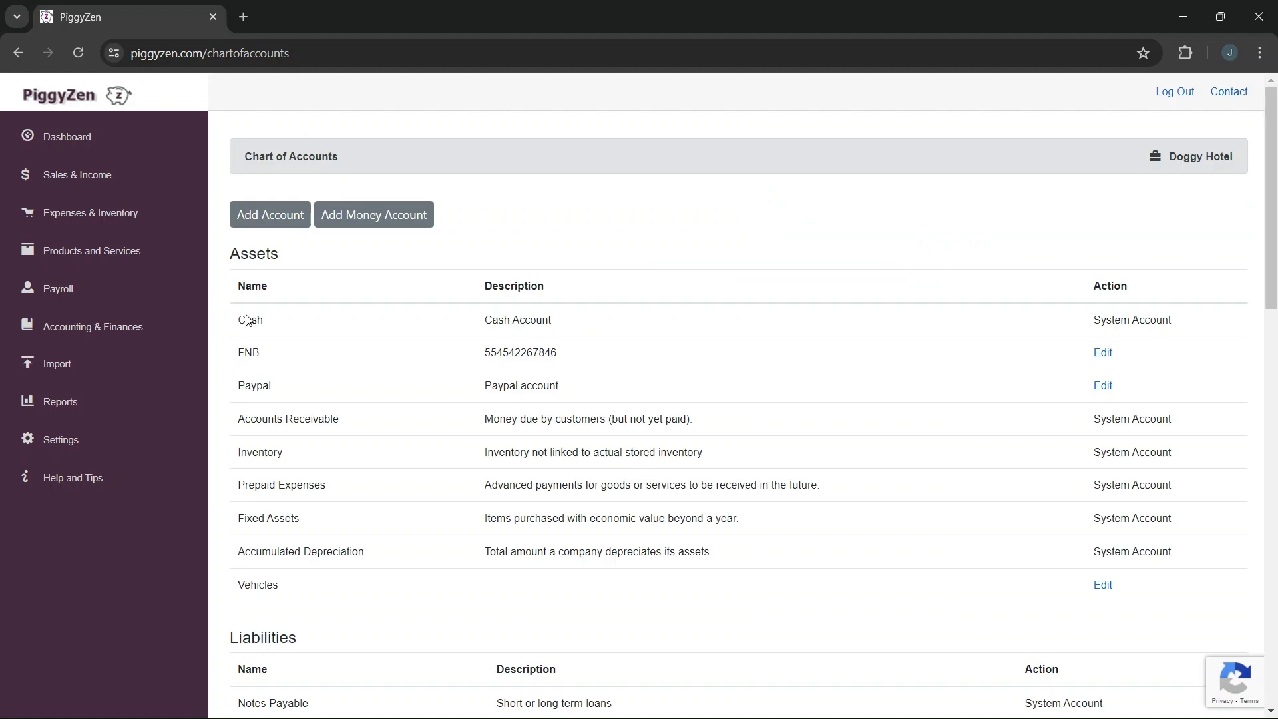
Step: Start a new account named Wesbank, category Liabilities, sub category Notes Payable
left_click(279, 227)
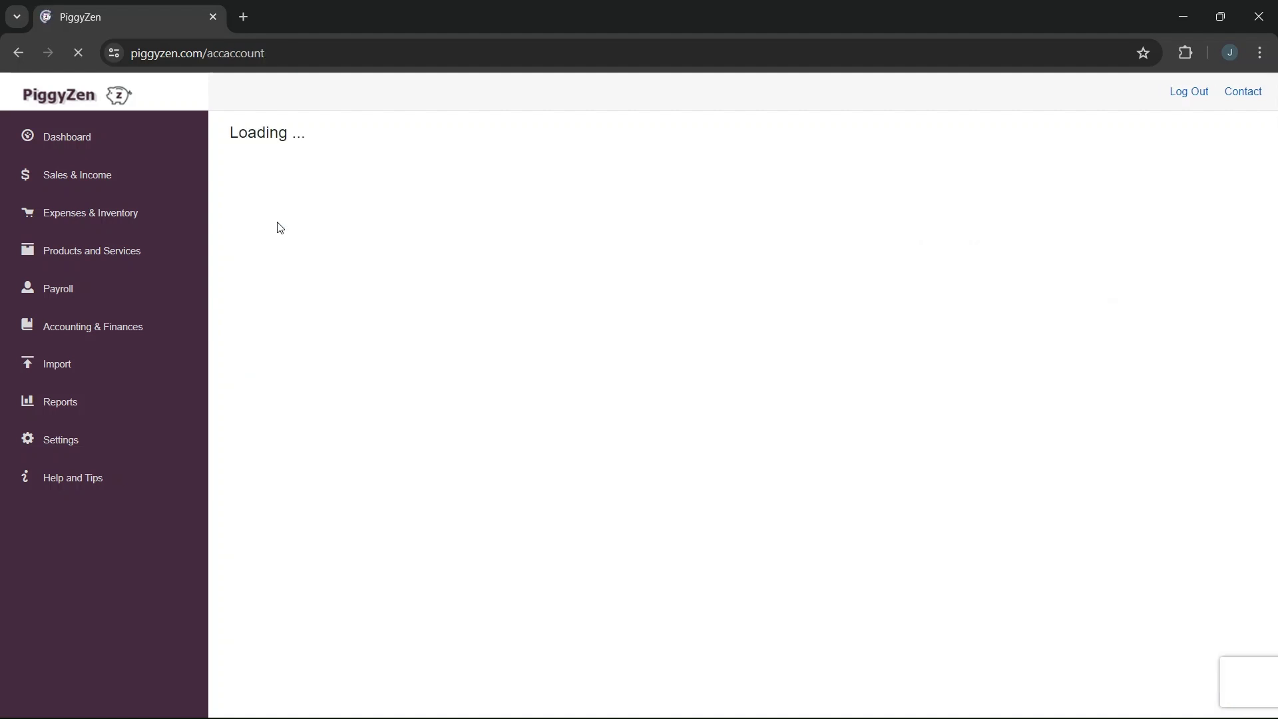
left_click(279, 223)
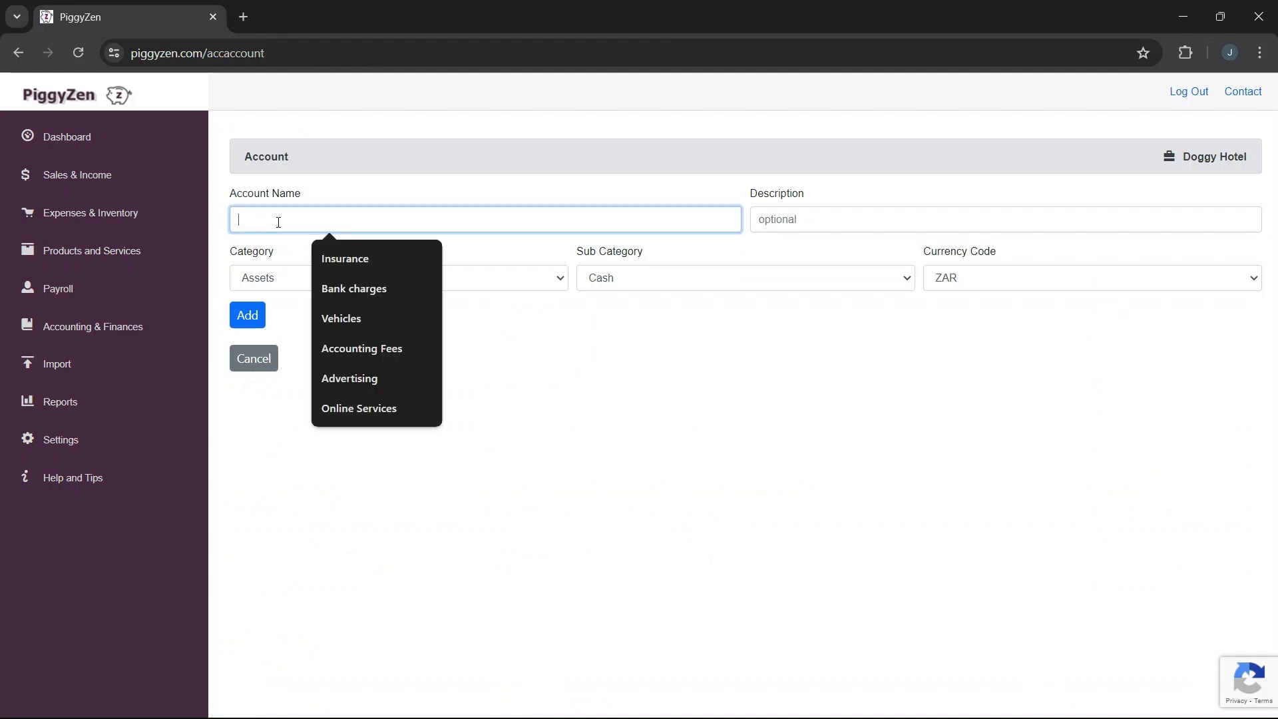
type("Wesb")
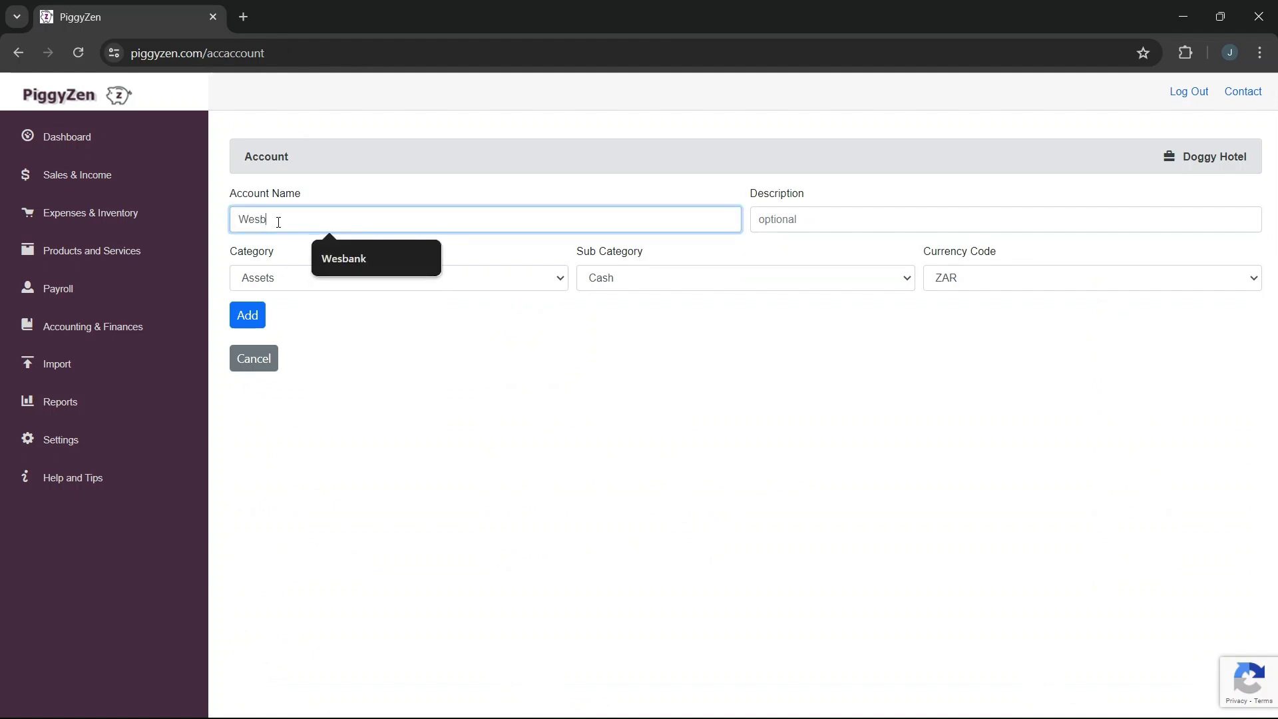
type("ank")
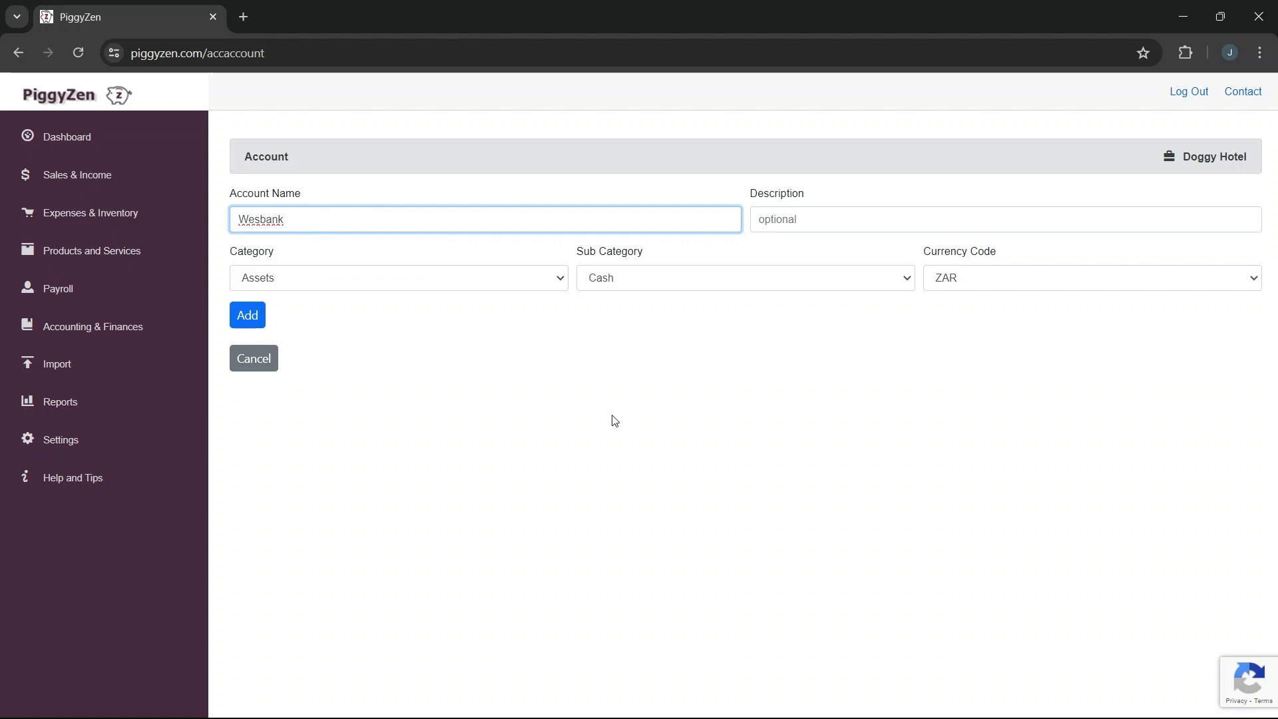
left_click(610, 420)
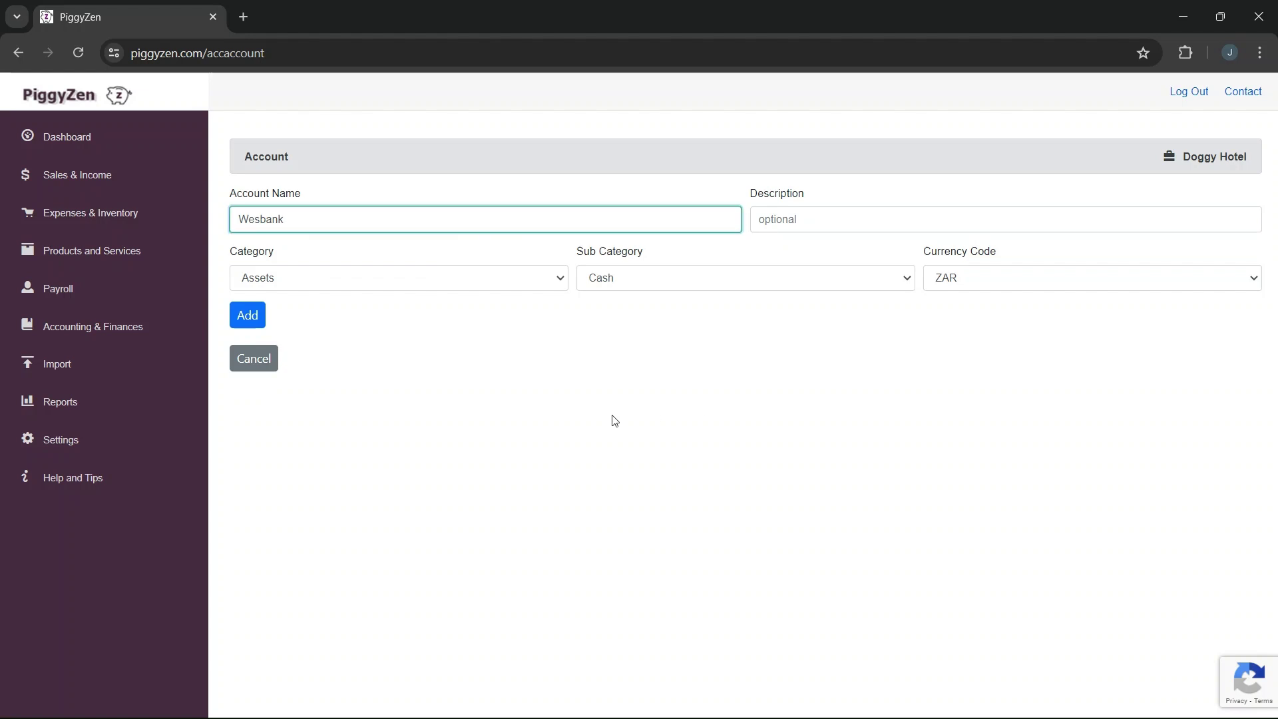
left_click(486, 283)
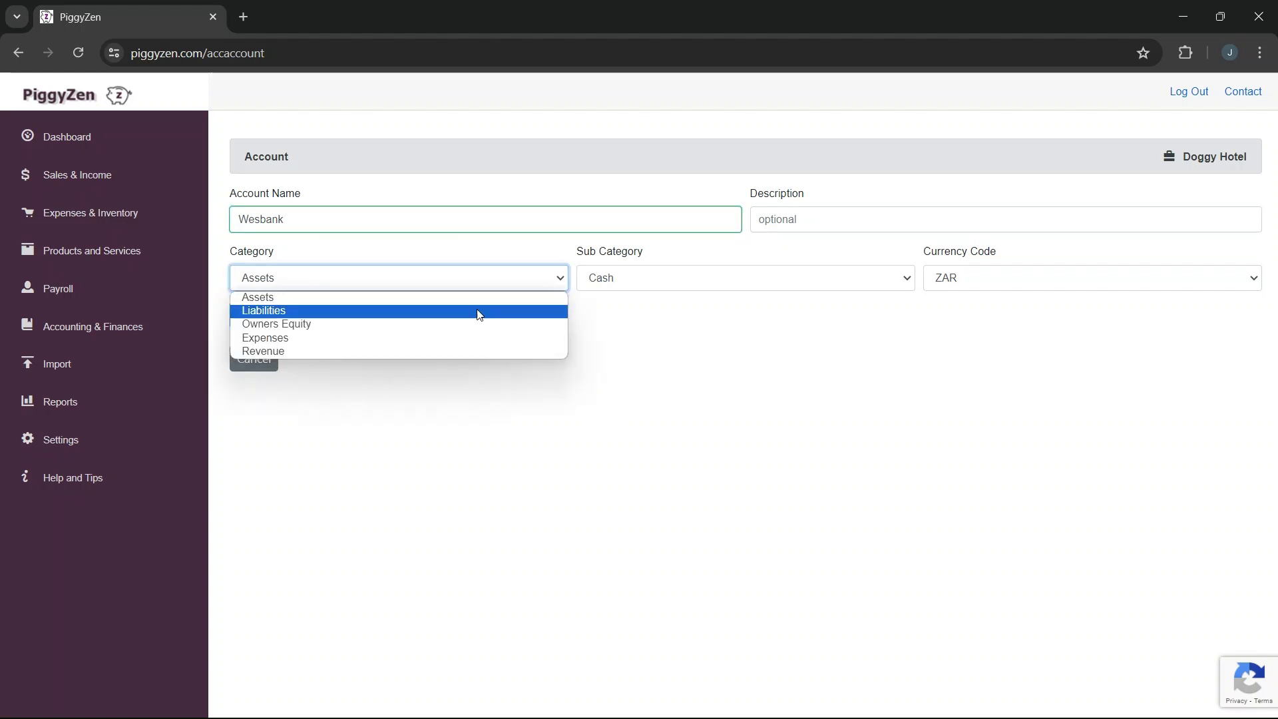
key("Up")
key("Return")
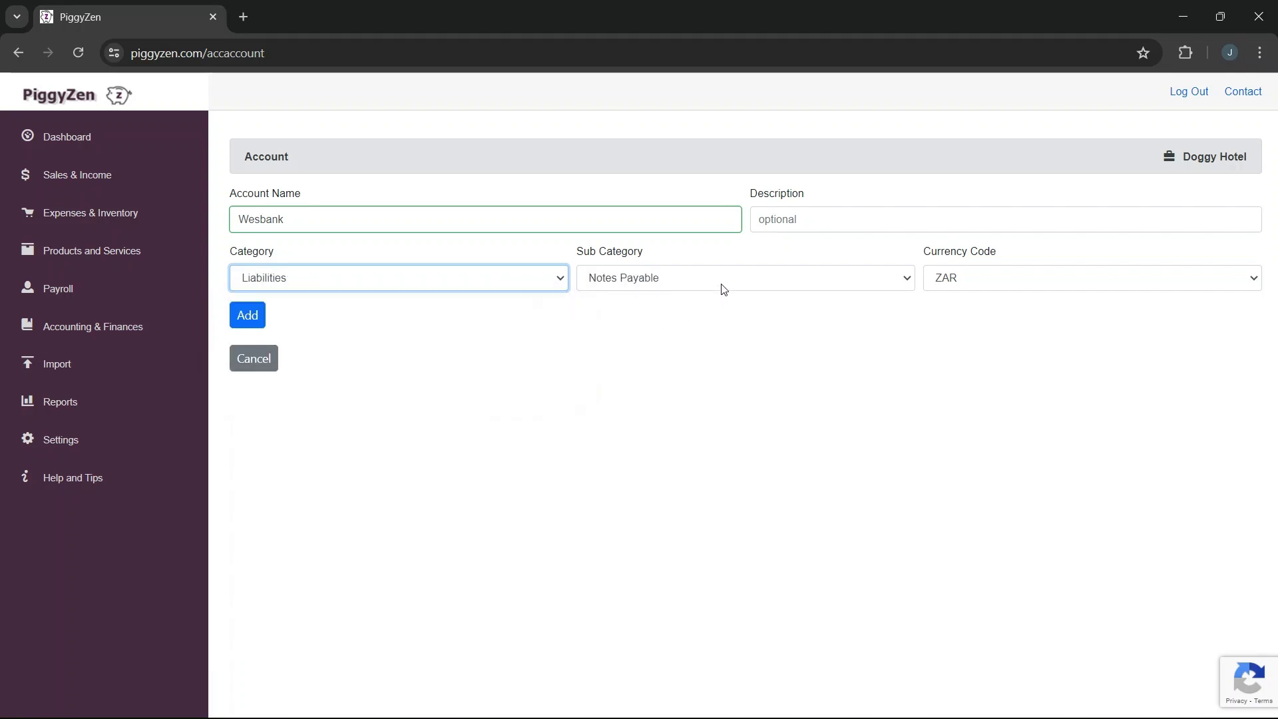
Step: Save the Wesbank liability account and choose the Loan transaction type
left_click(258, 316)
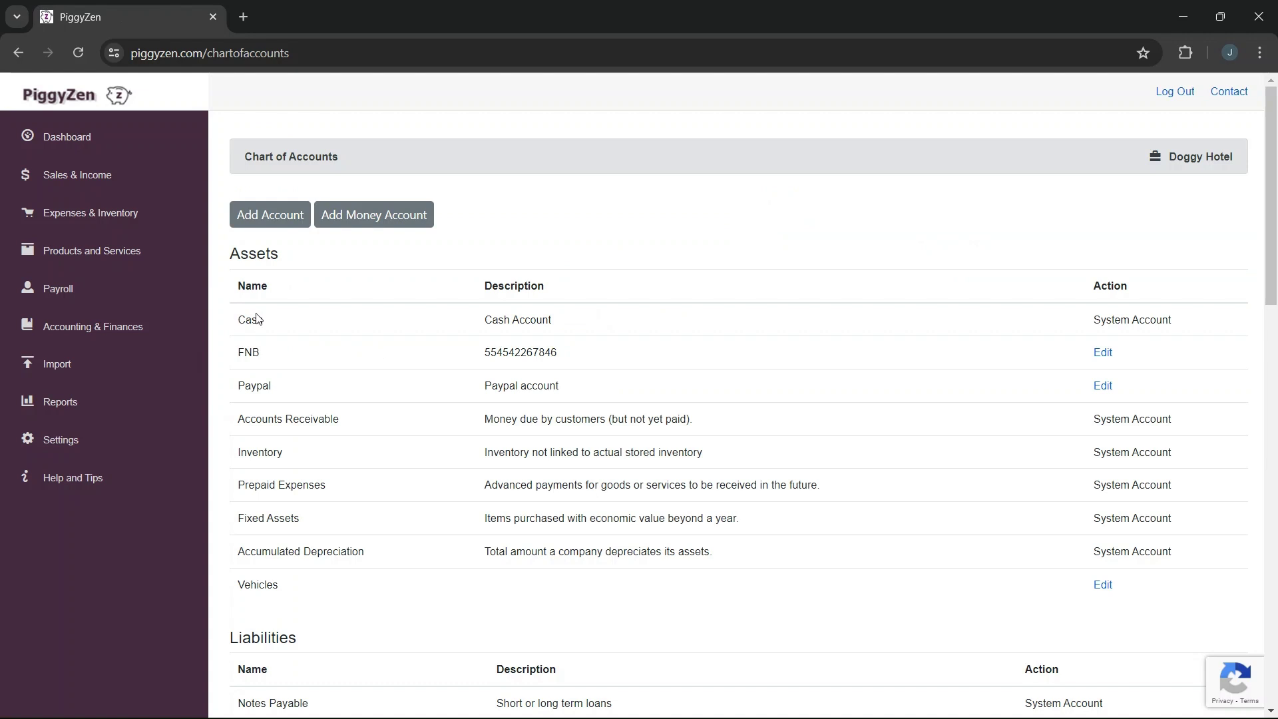
left_click(69, 341)
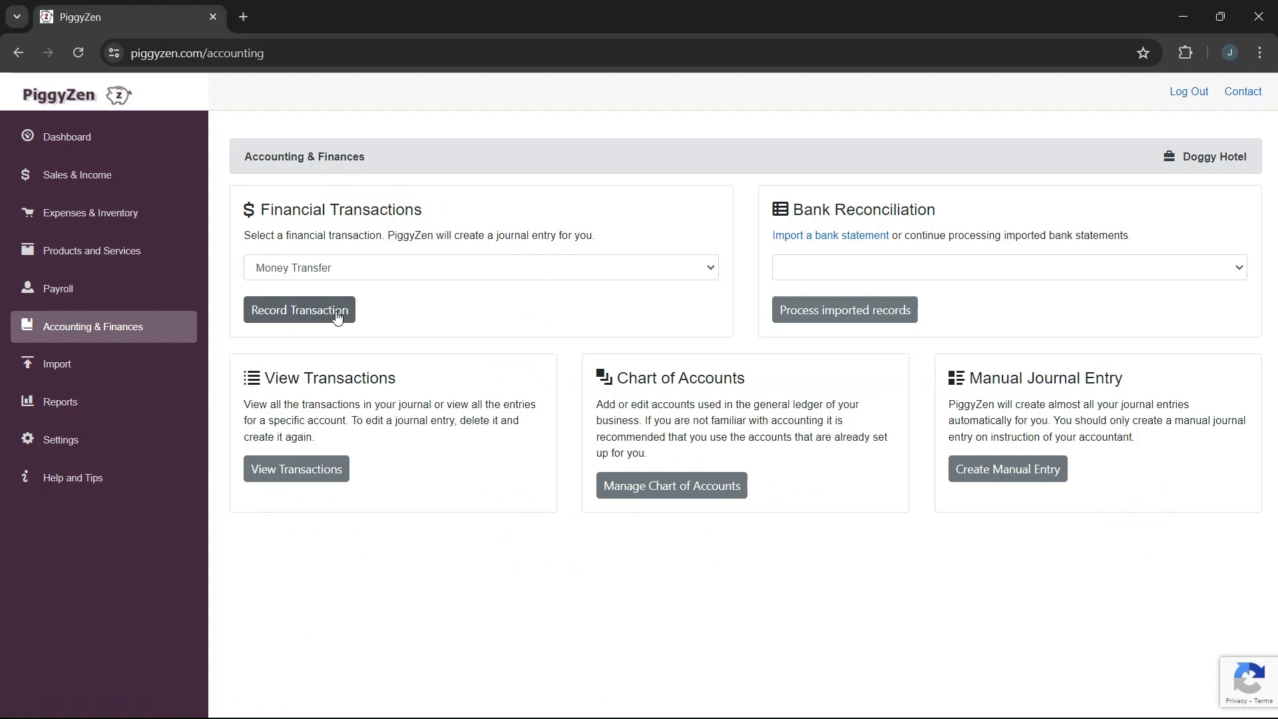
left_click(362, 277)
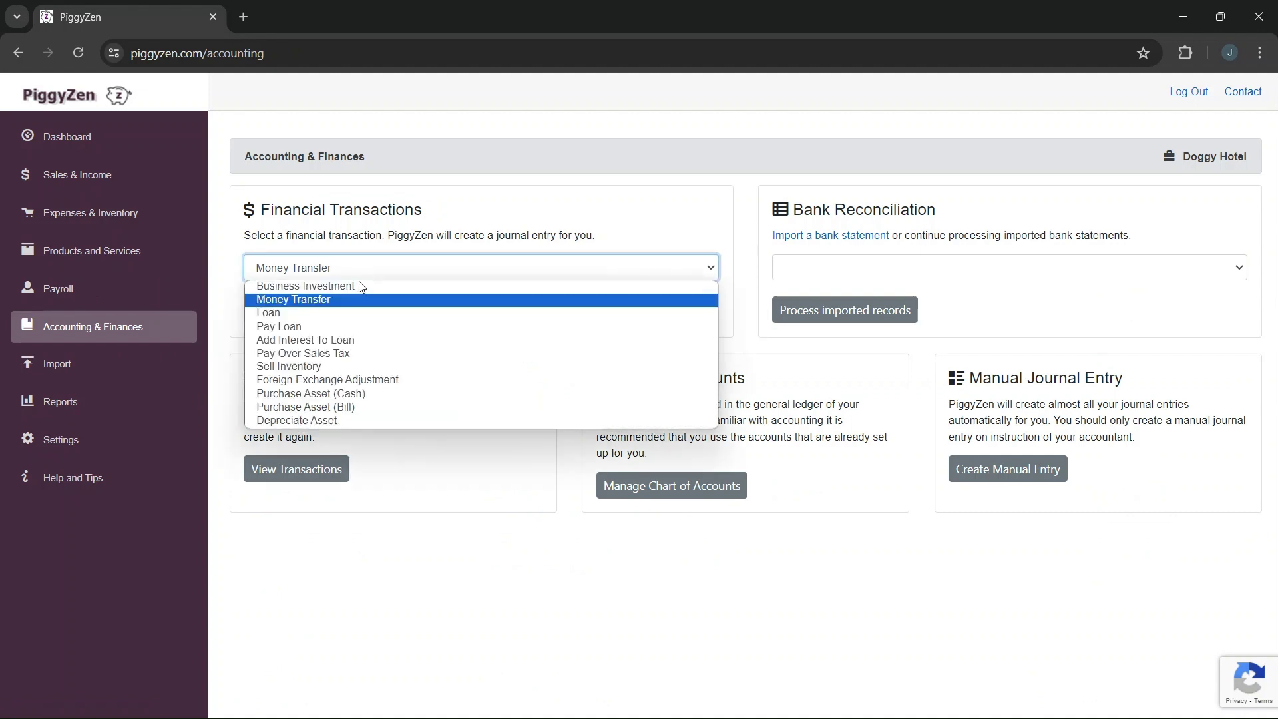
left_click(339, 320)
Step: Start a loan record with Wesbank as loan account, then leave it unsubmitted
left_click(333, 313)
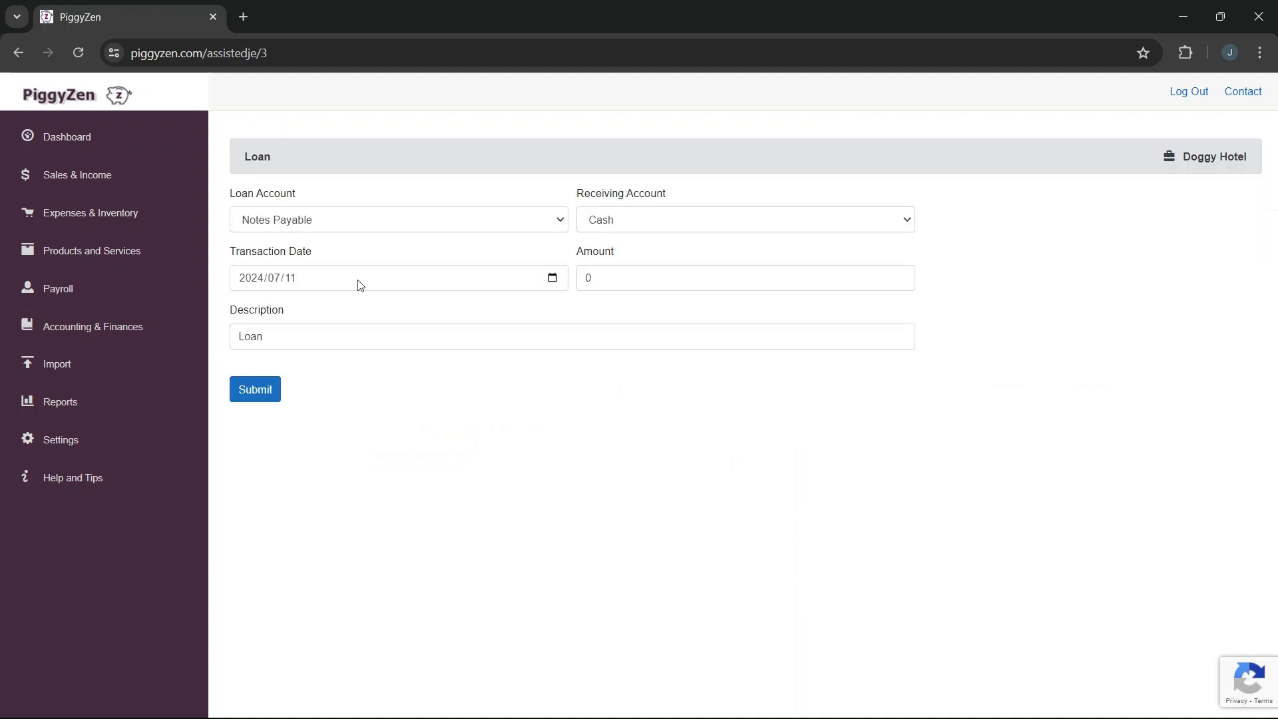
left_click(393, 221)
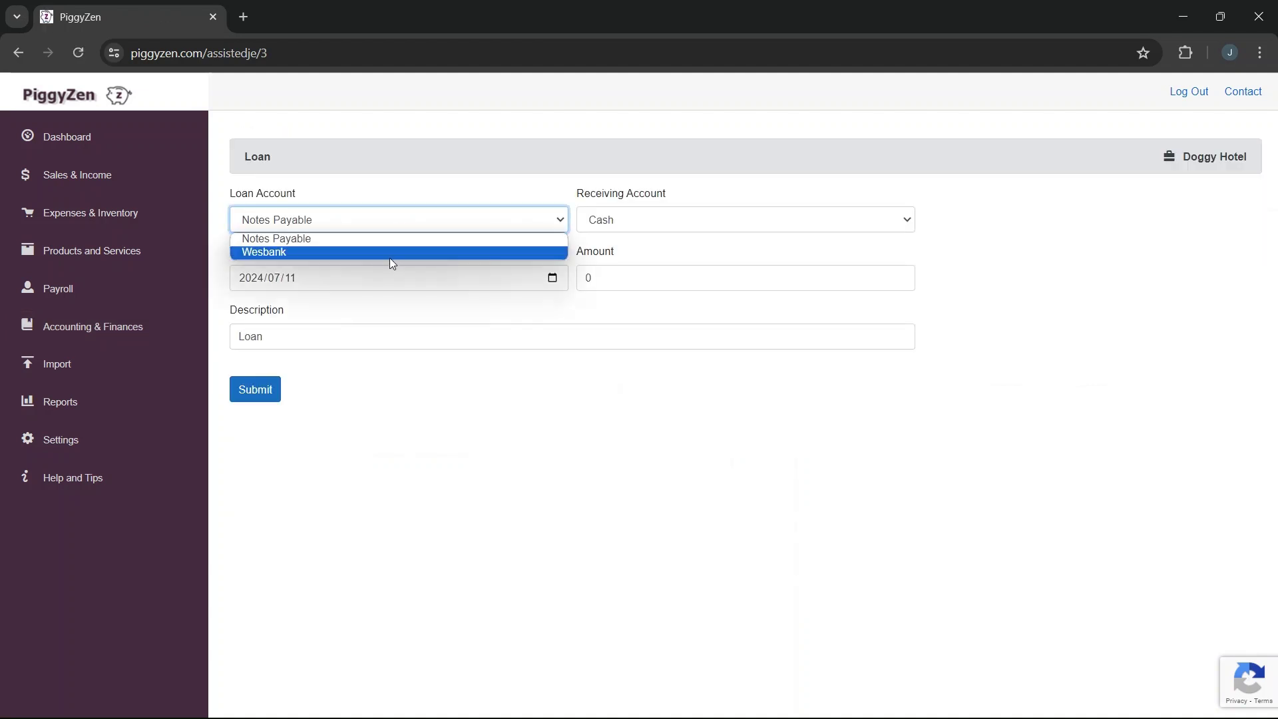
left_click(392, 256)
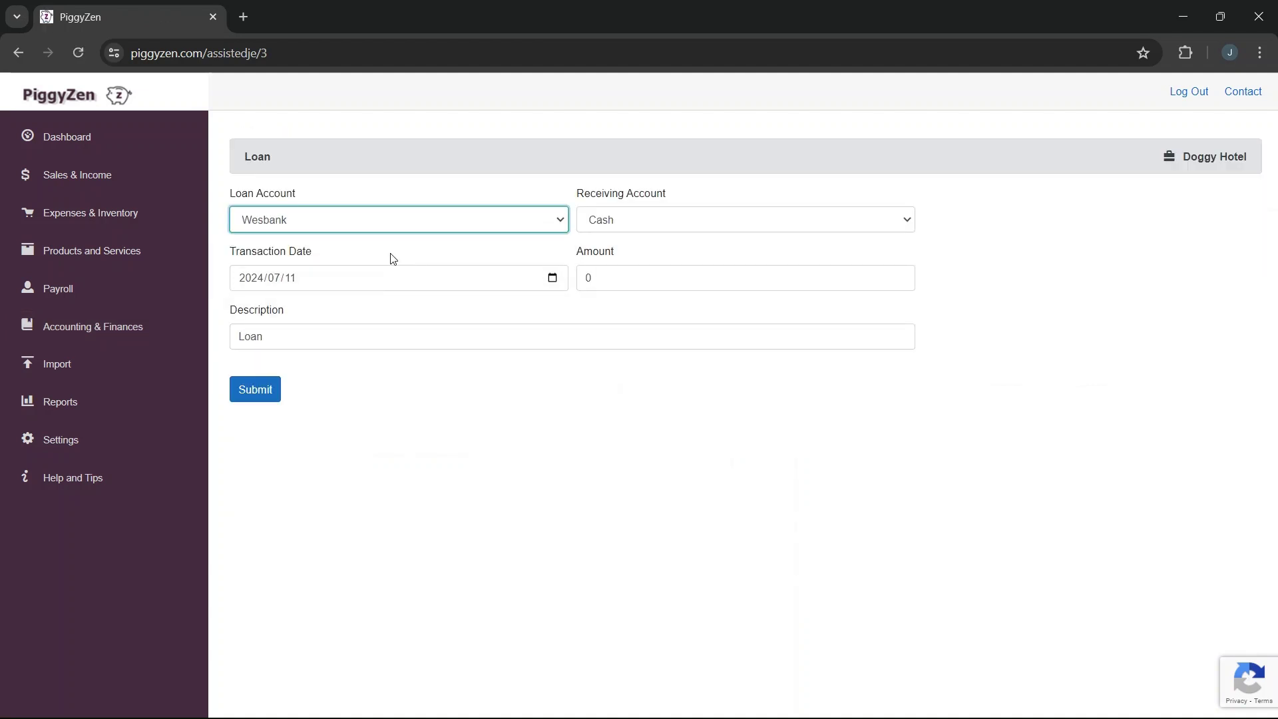
left_click(626, 219)
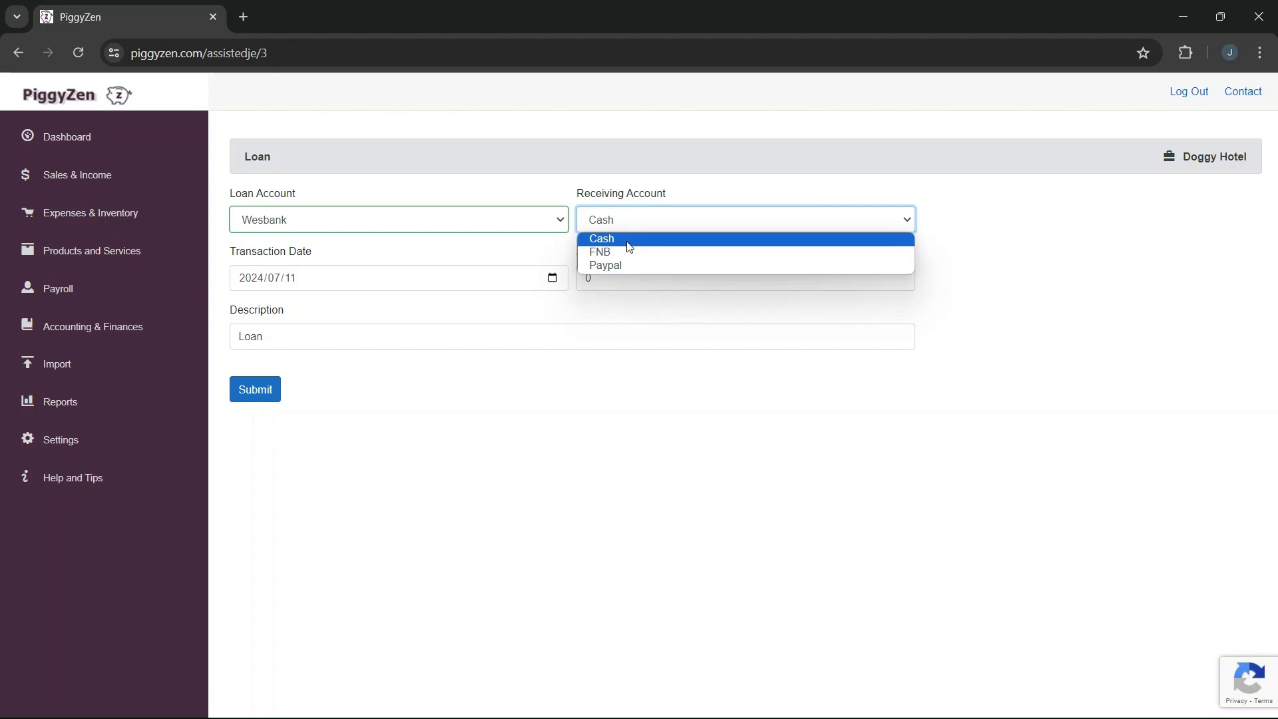
left_click(65, 333)
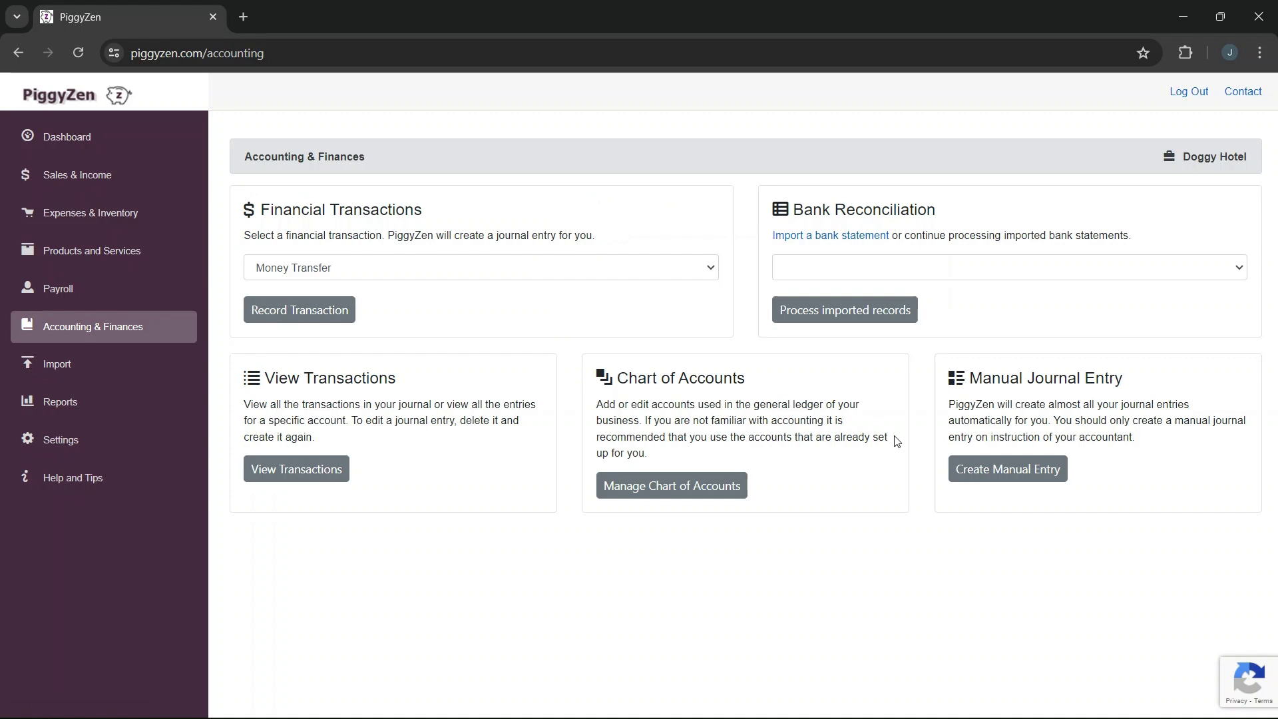
Step: Start a manual journal entry dated 2024/07/01 with description 'Vehicle Purchase'
left_click(1012, 470)
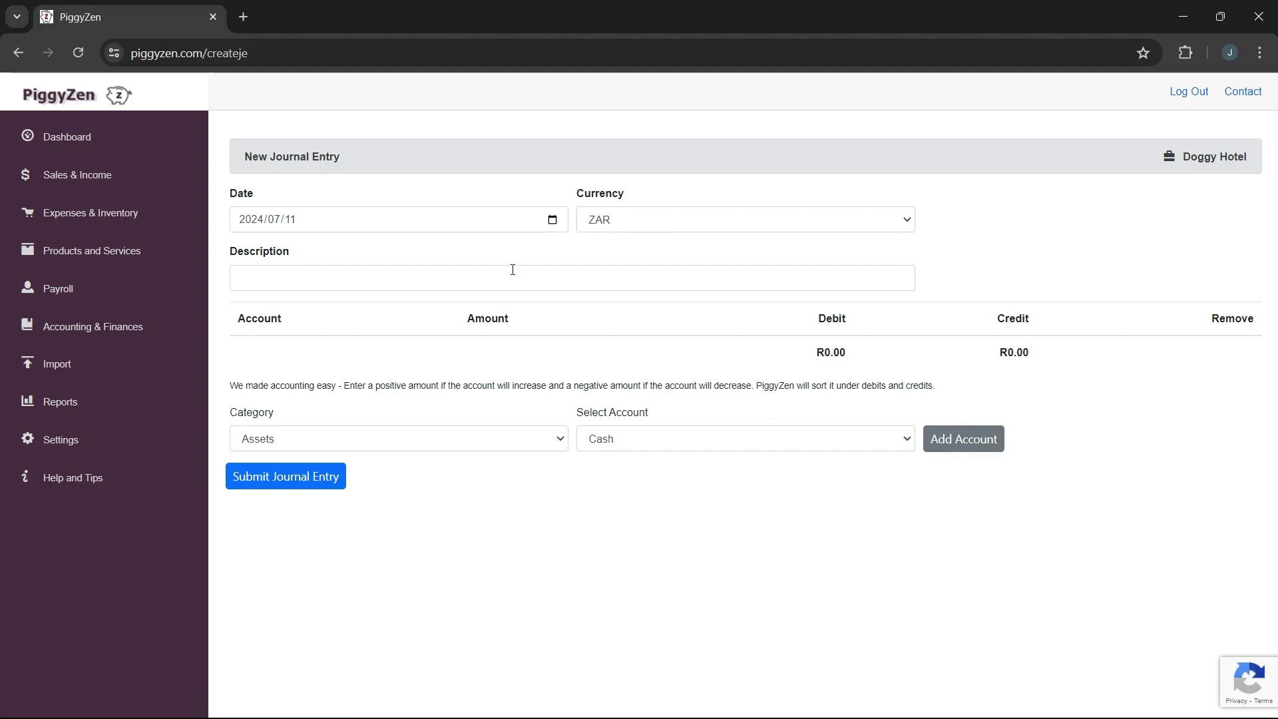
left_click(553, 220)
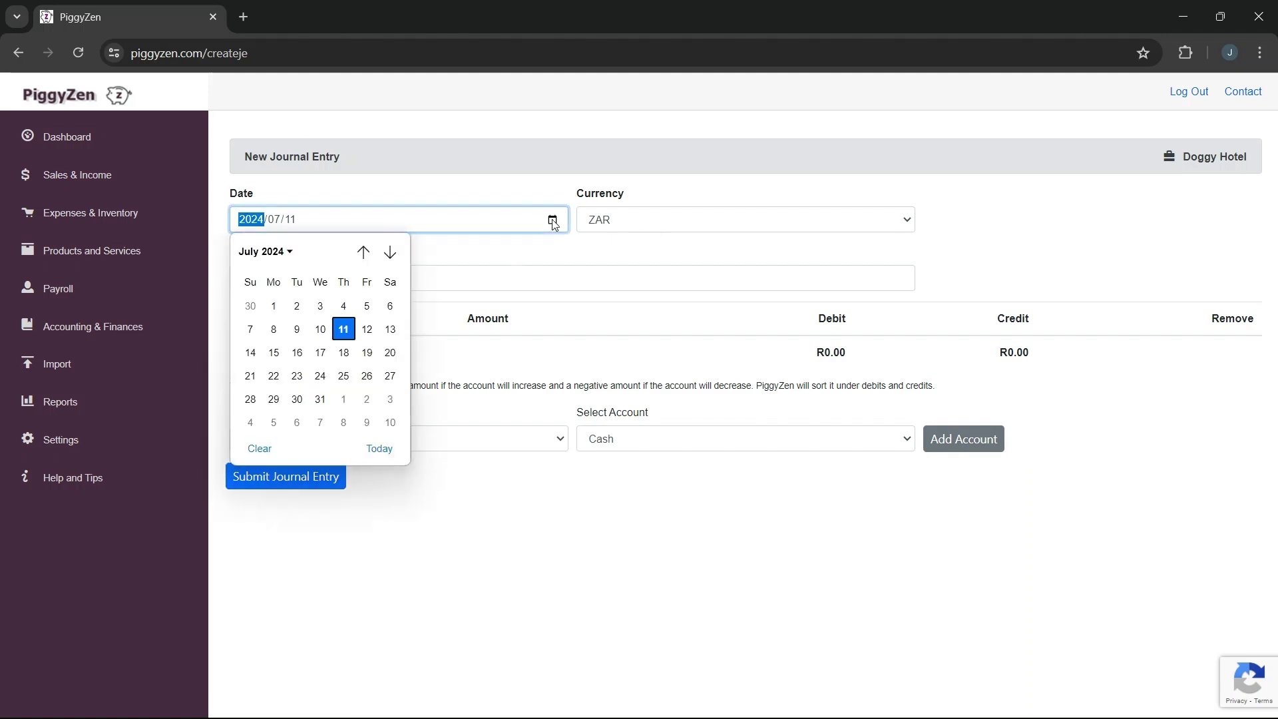
left_click(273, 306)
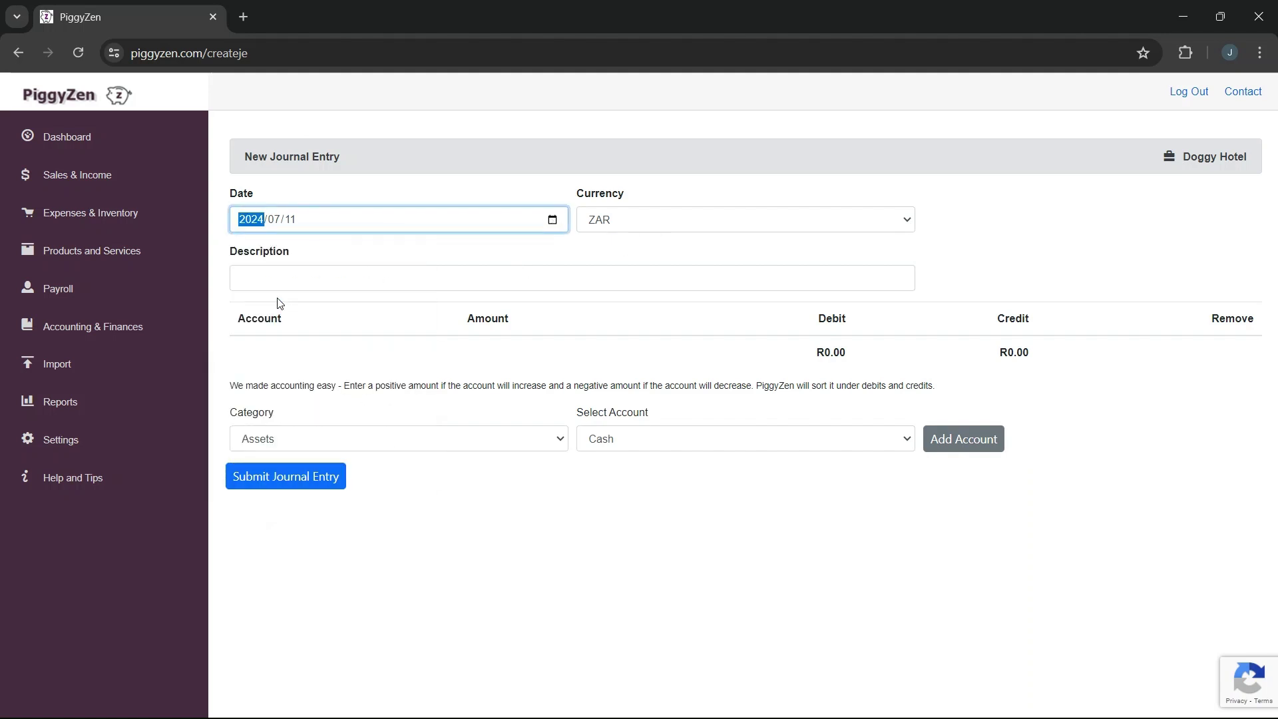
left_click(513, 280)
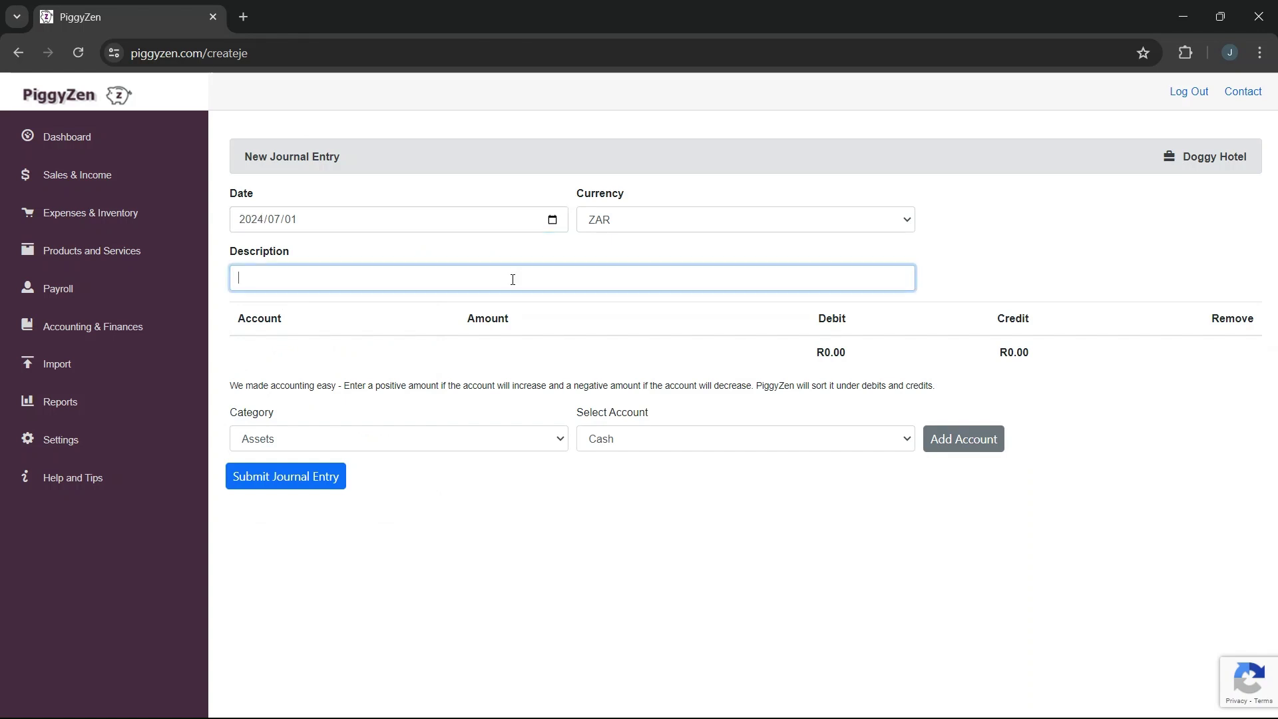
type("Vehicle Purchase")
Step: Add FNB, Vehicles and Wesbank lines to the journal entry
left_click(611, 440)
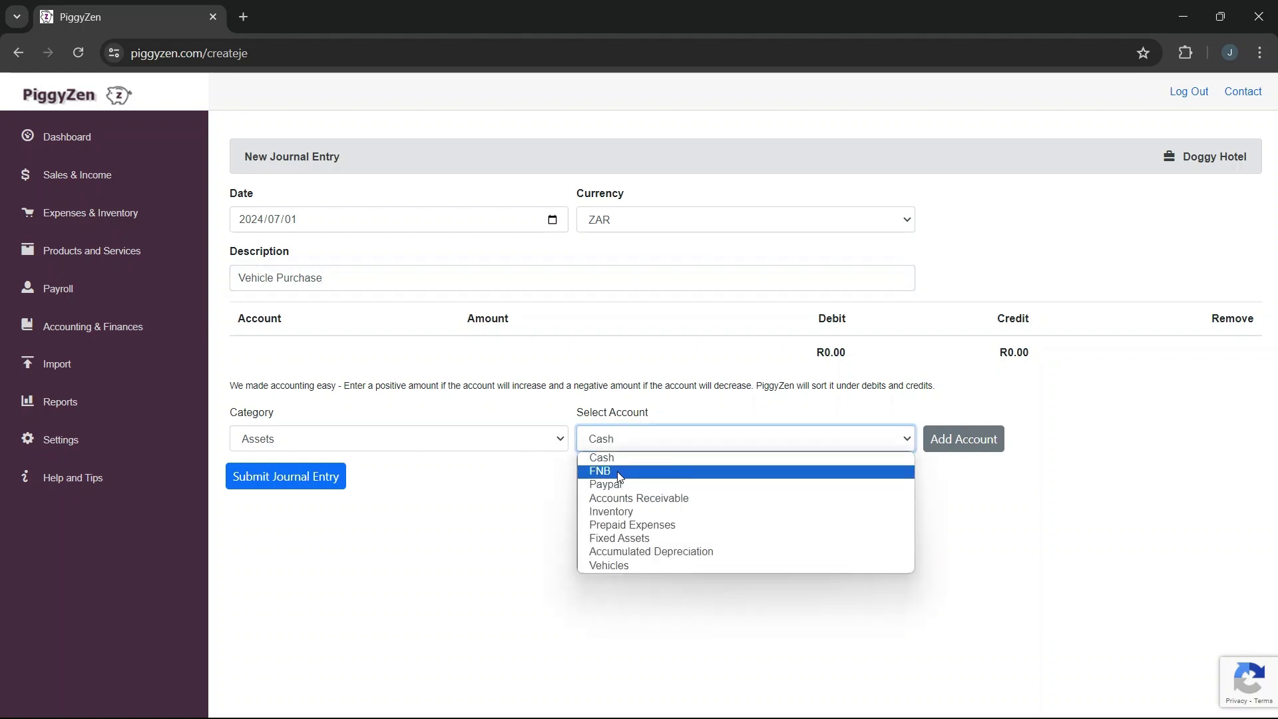
left_click(683, 468)
left_click(948, 440)
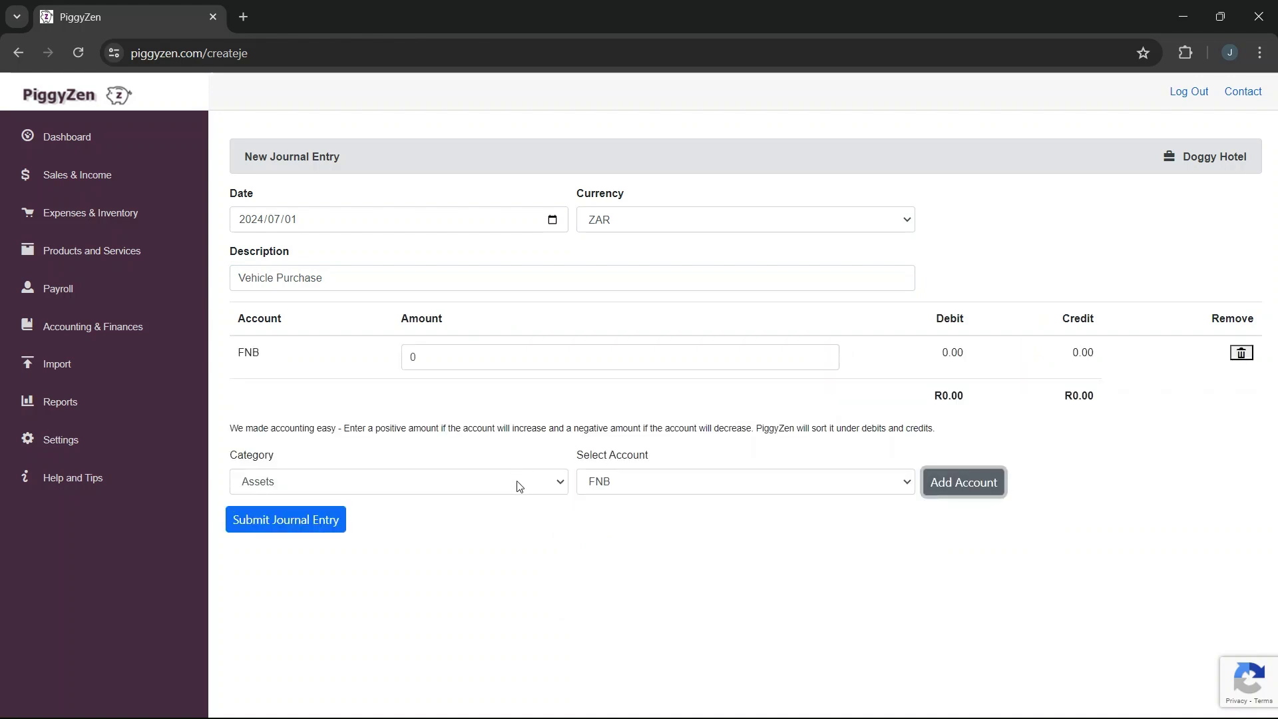
left_click(641, 482)
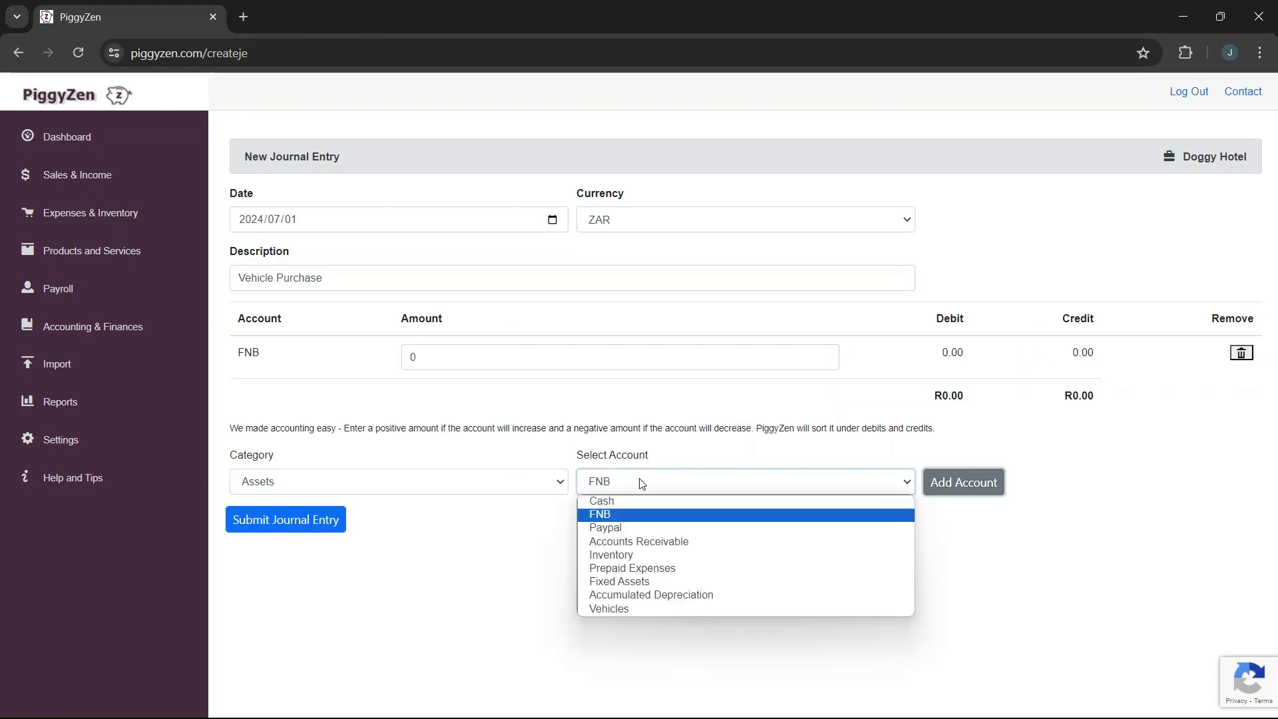
left_click(637, 607)
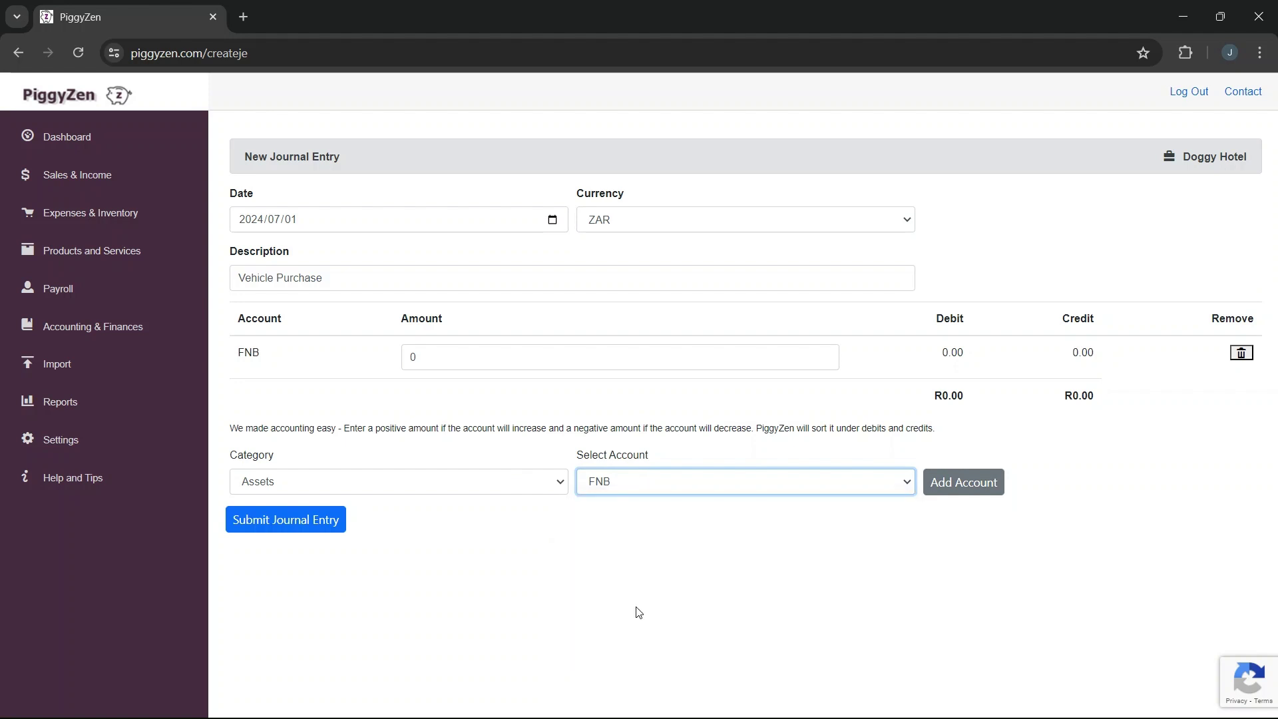
left_click(970, 481)
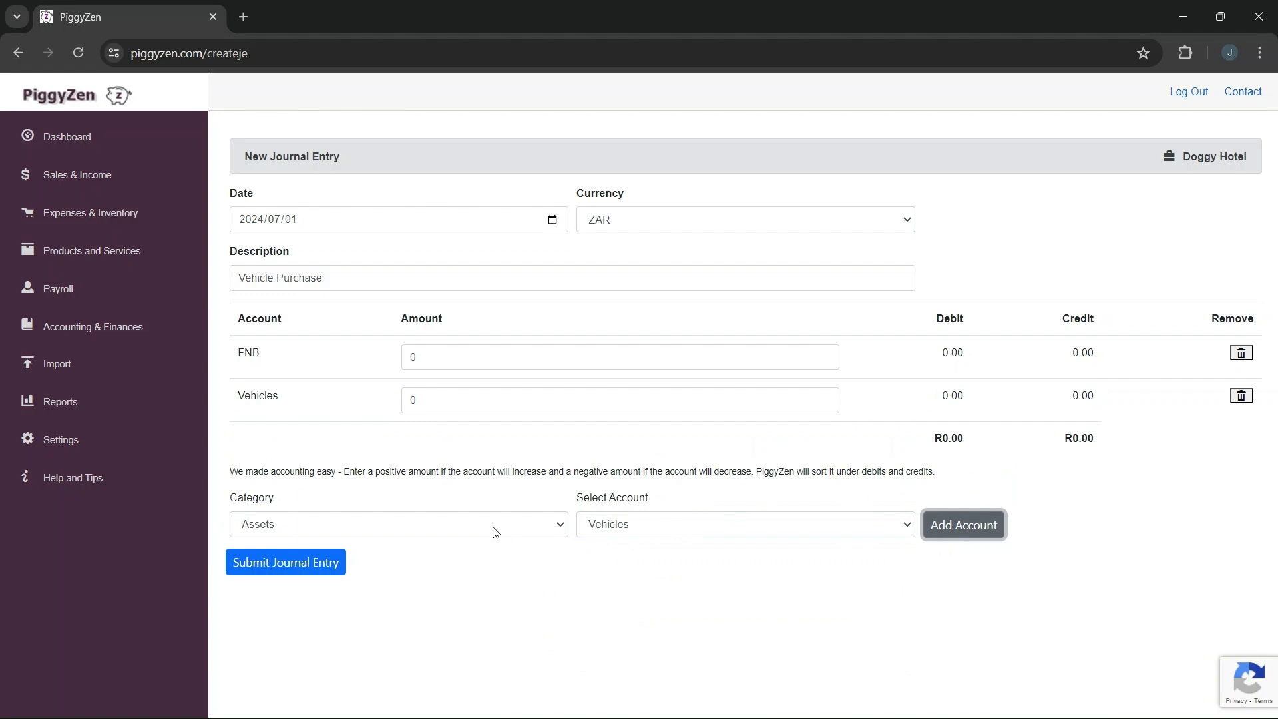
left_click(496, 531)
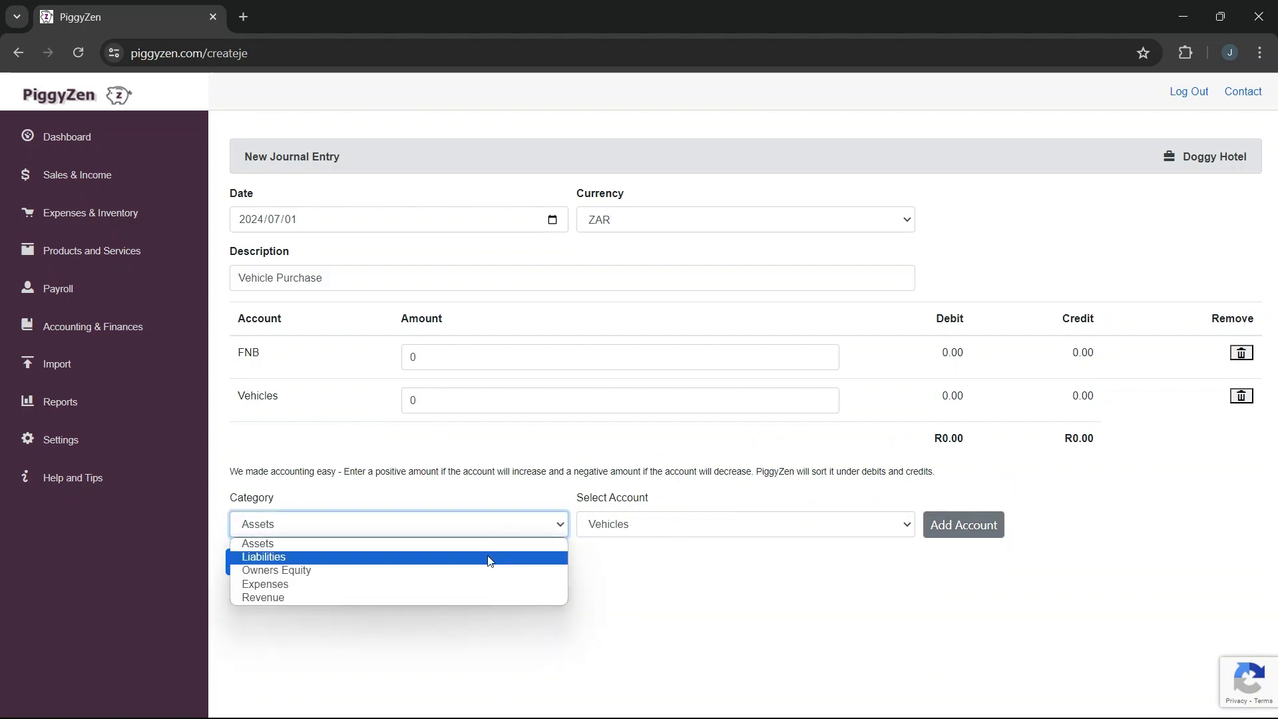
left_click(490, 558)
left_click(685, 523)
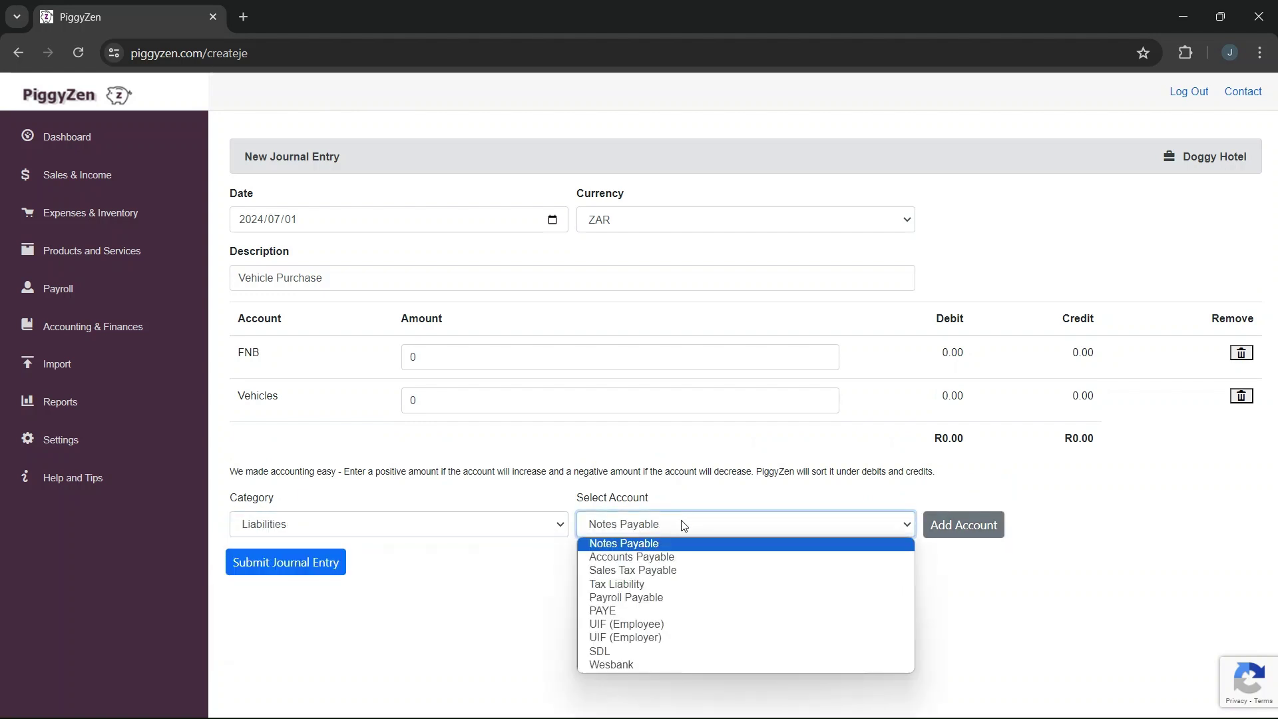
left_click(654, 667)
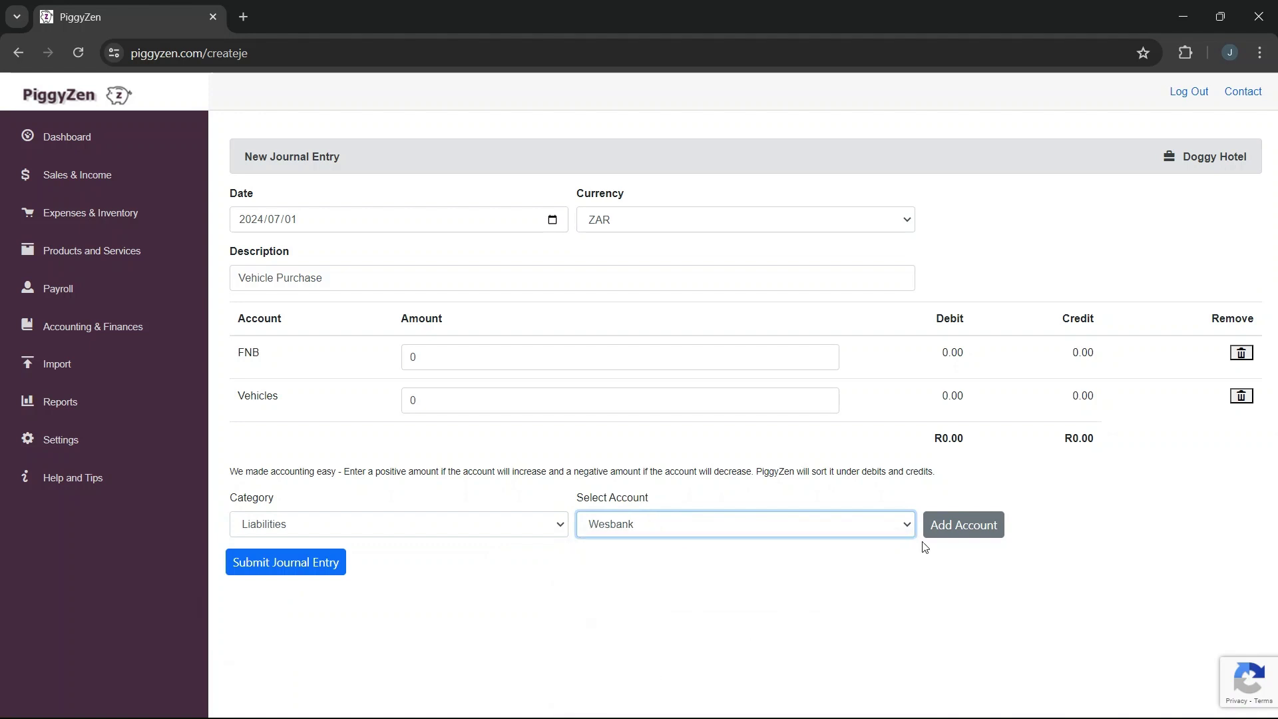
left_click(959, 531)
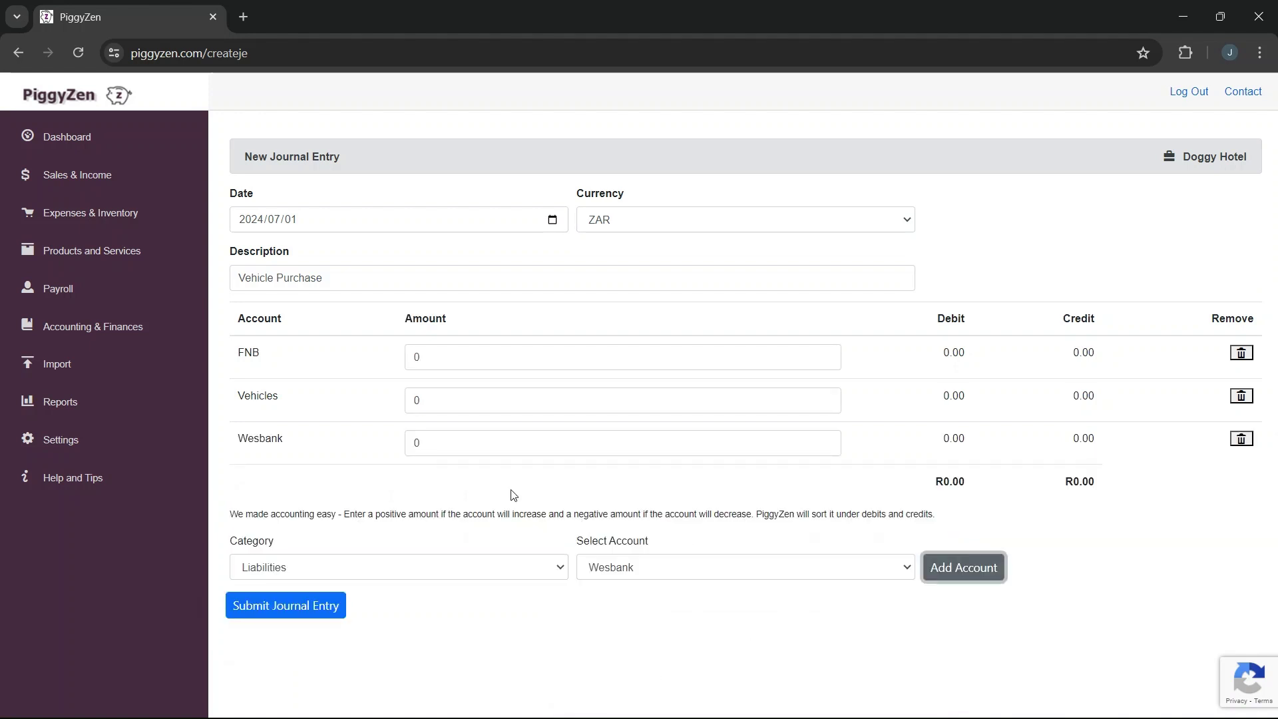
Step: Enter amounts Vehicles 200000, FNB -10000, Wesbank 190000 and submit the entry
left_click(460, 396)
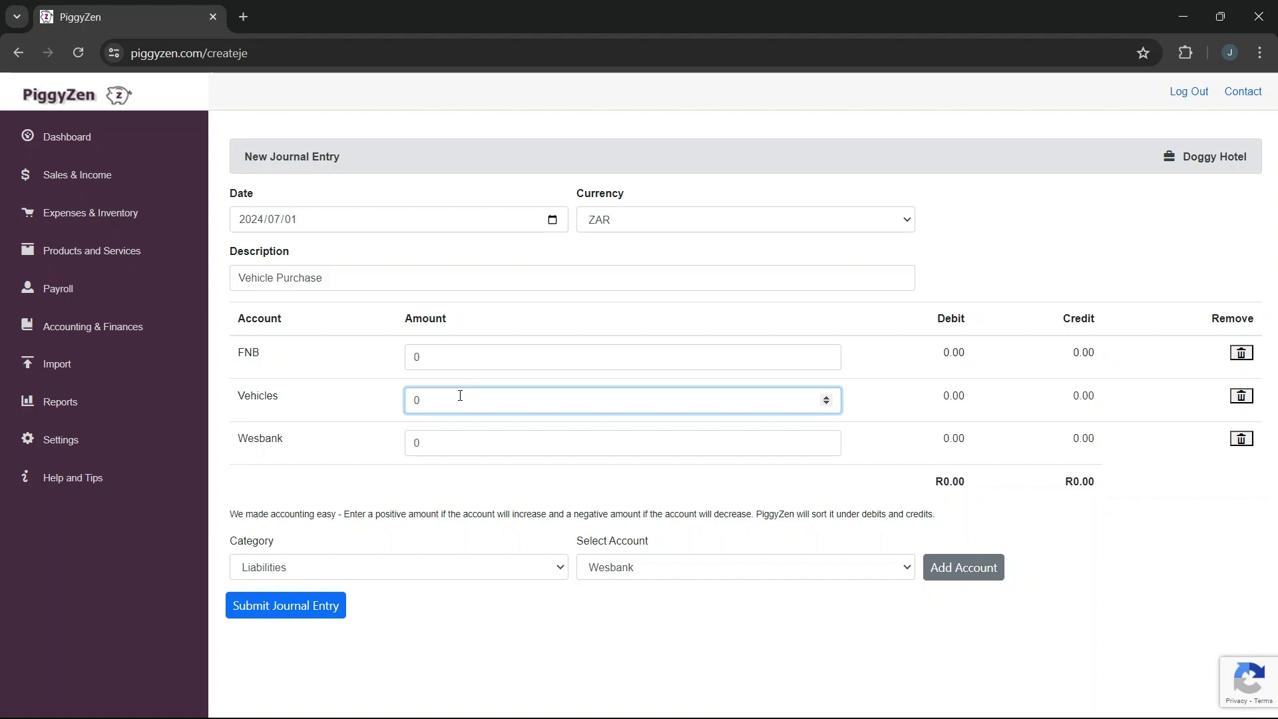
type("200000")
left_click(489, 487)
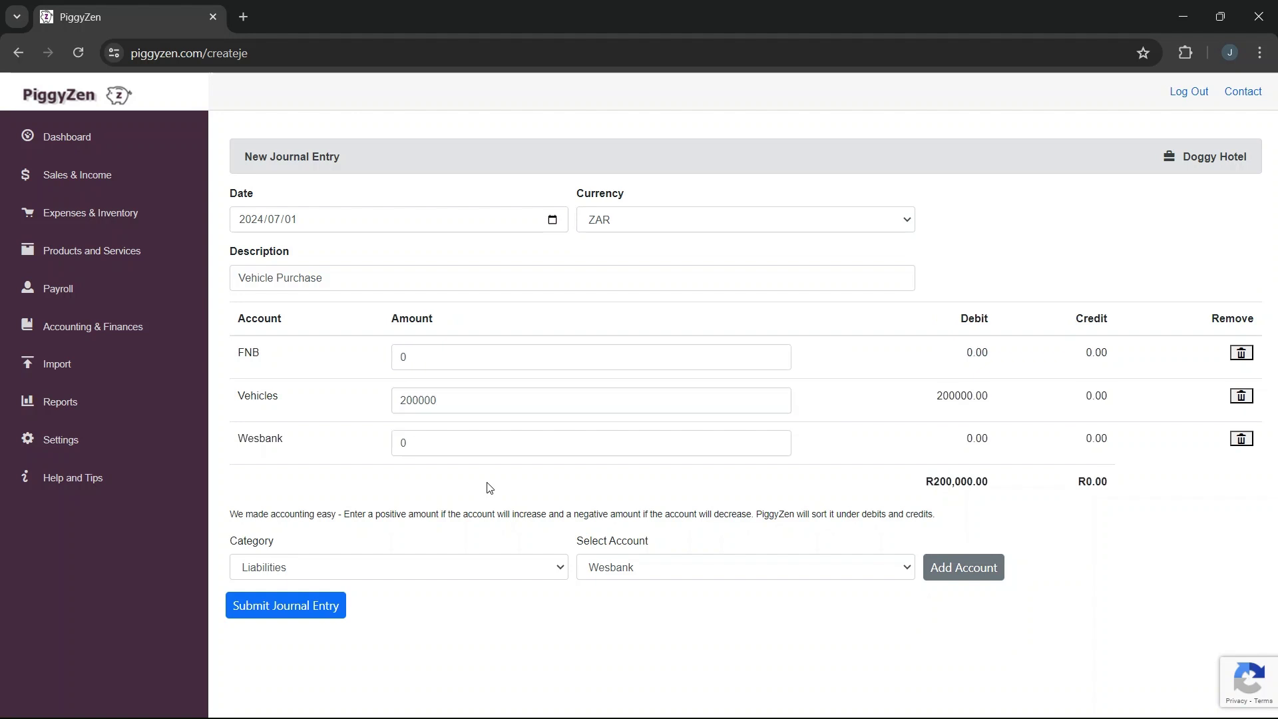
left_click(443, 355)
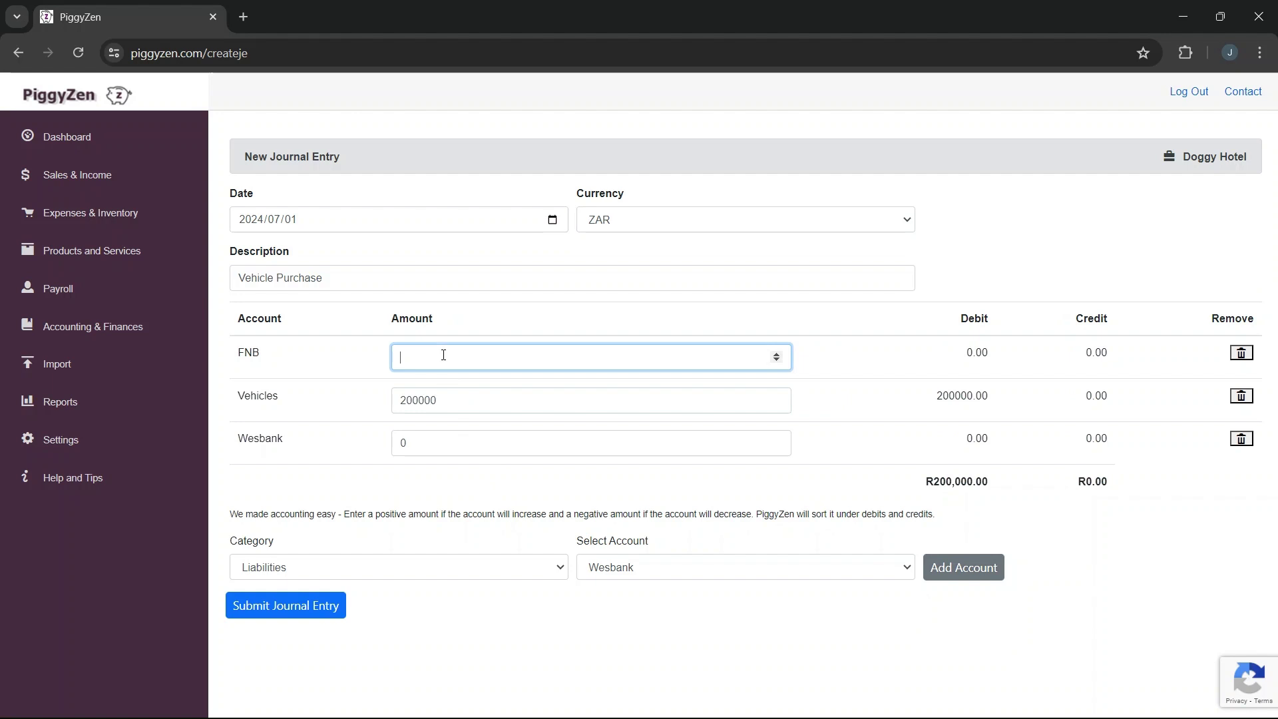
type("-10000")
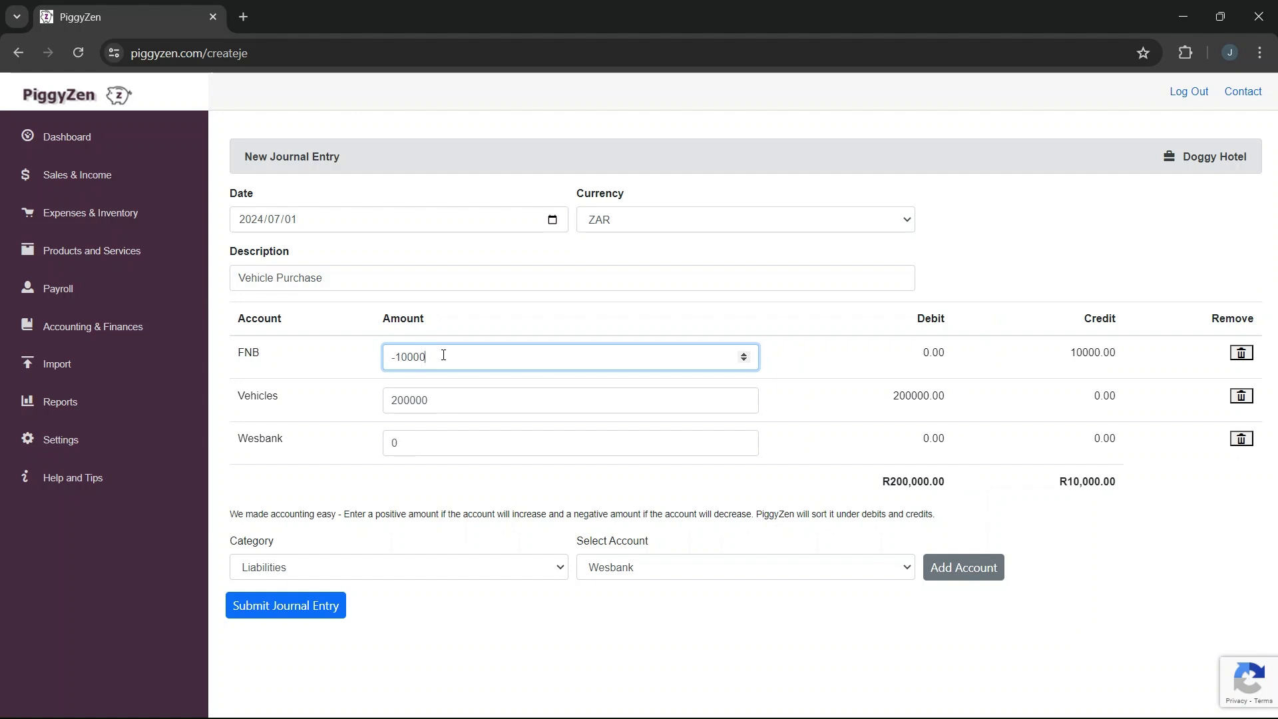
left_click(437, 450)
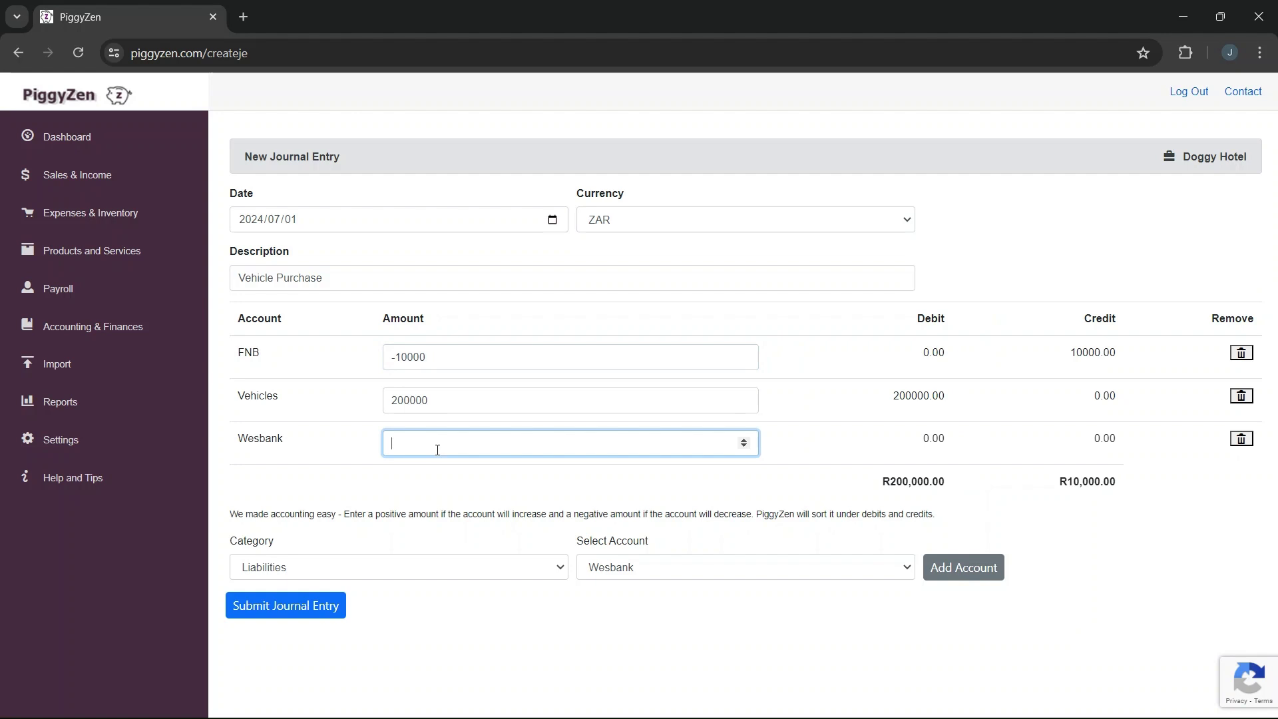
type("190")
type("000")
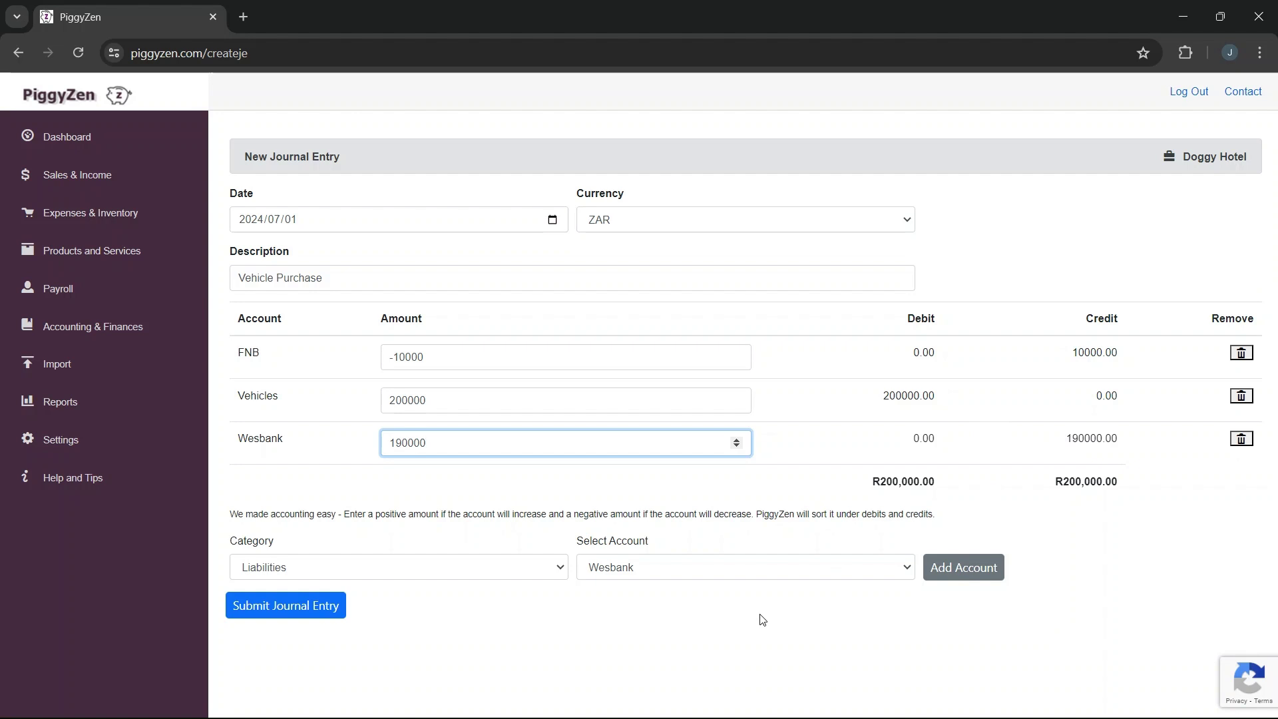
left_click(266, 616)
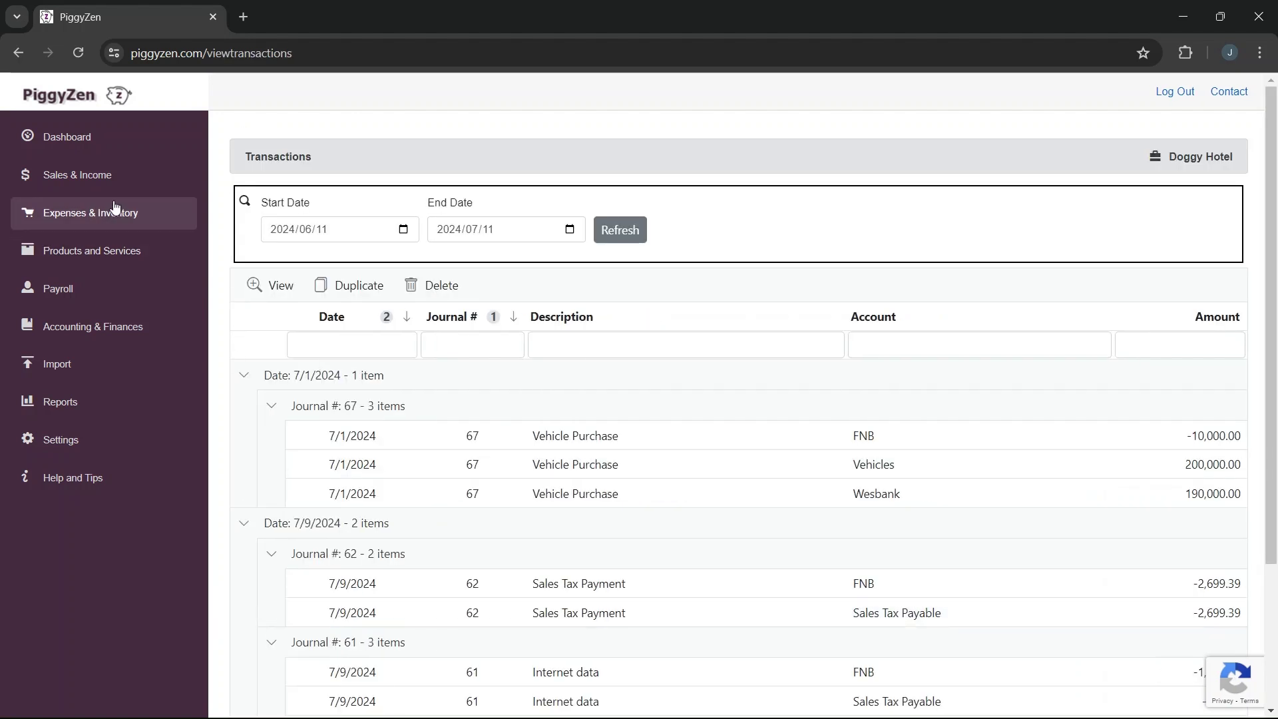
Step: Open the Balance Sheet and highlight Vehicles 200,000.00 and Wesbank 190,000.00
left_click(46, 398)
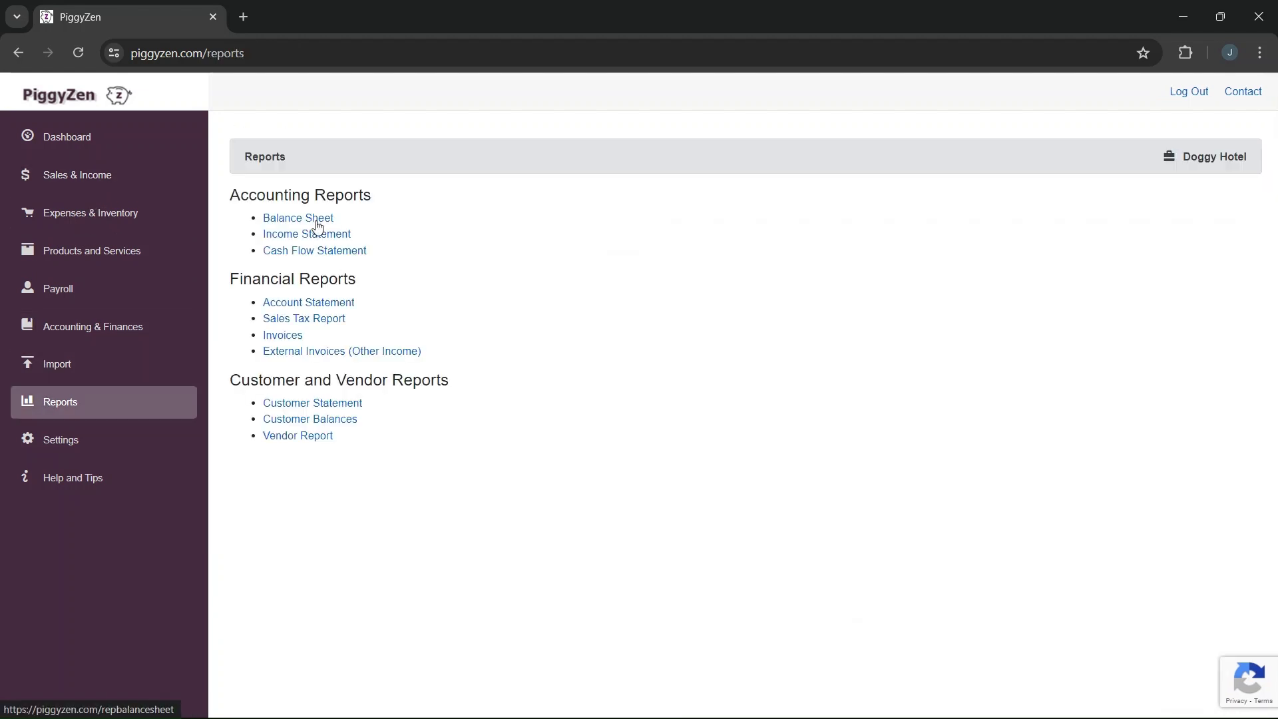
left_click(317, 223)
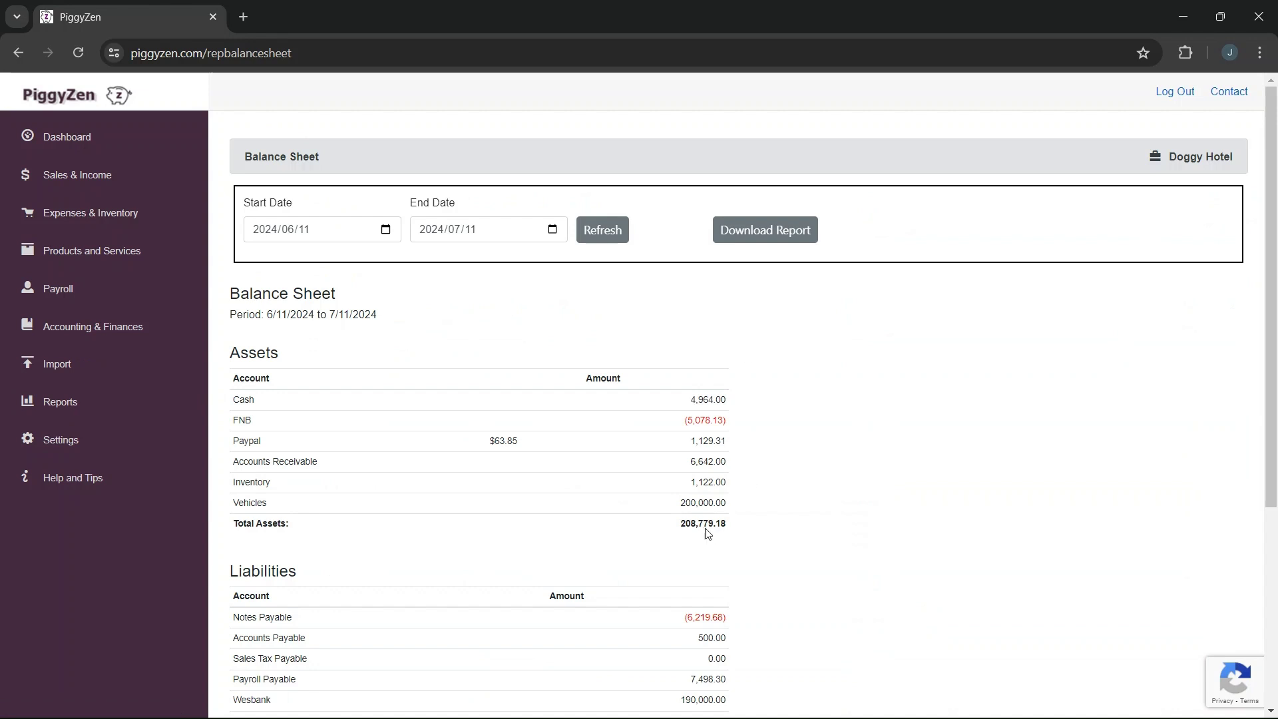
left_click_drag(680, 504, 729, 504)
left_click_drag(681, 700, 725, 703)
Step: Start a Pay Loan transaction from Accounting & Finances
left_click(65, 333)
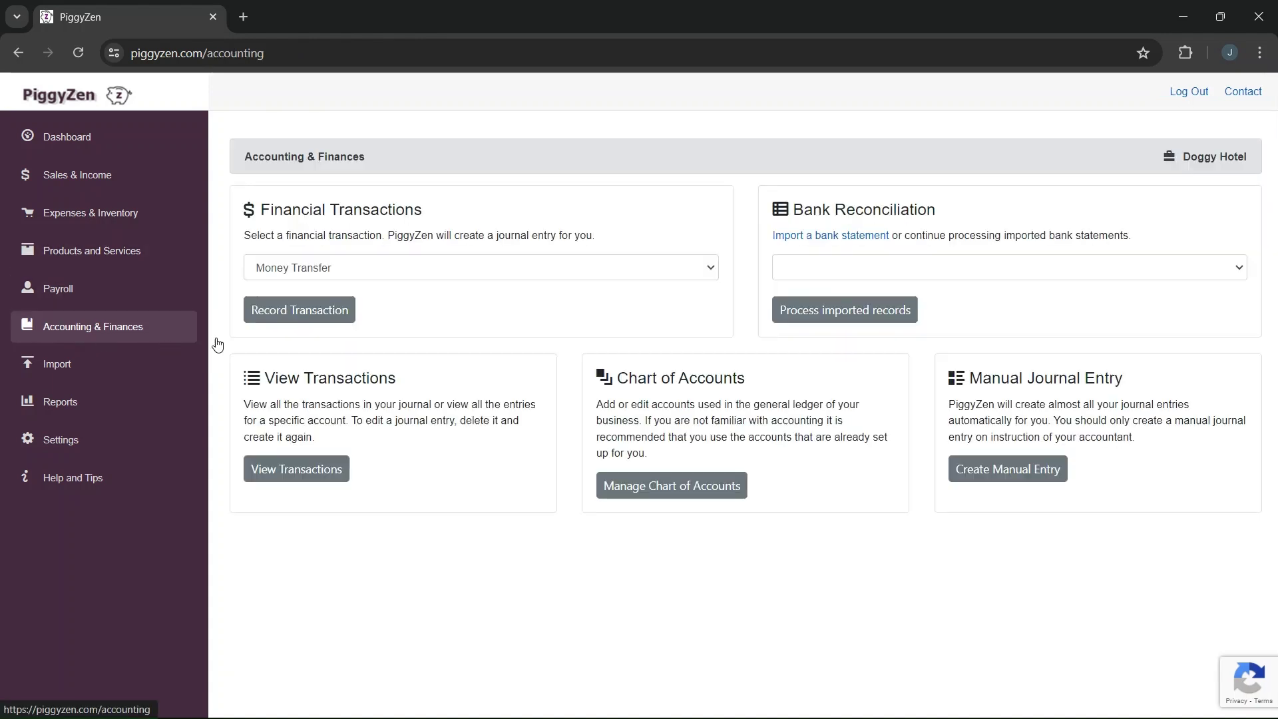
left_click(396, 275)
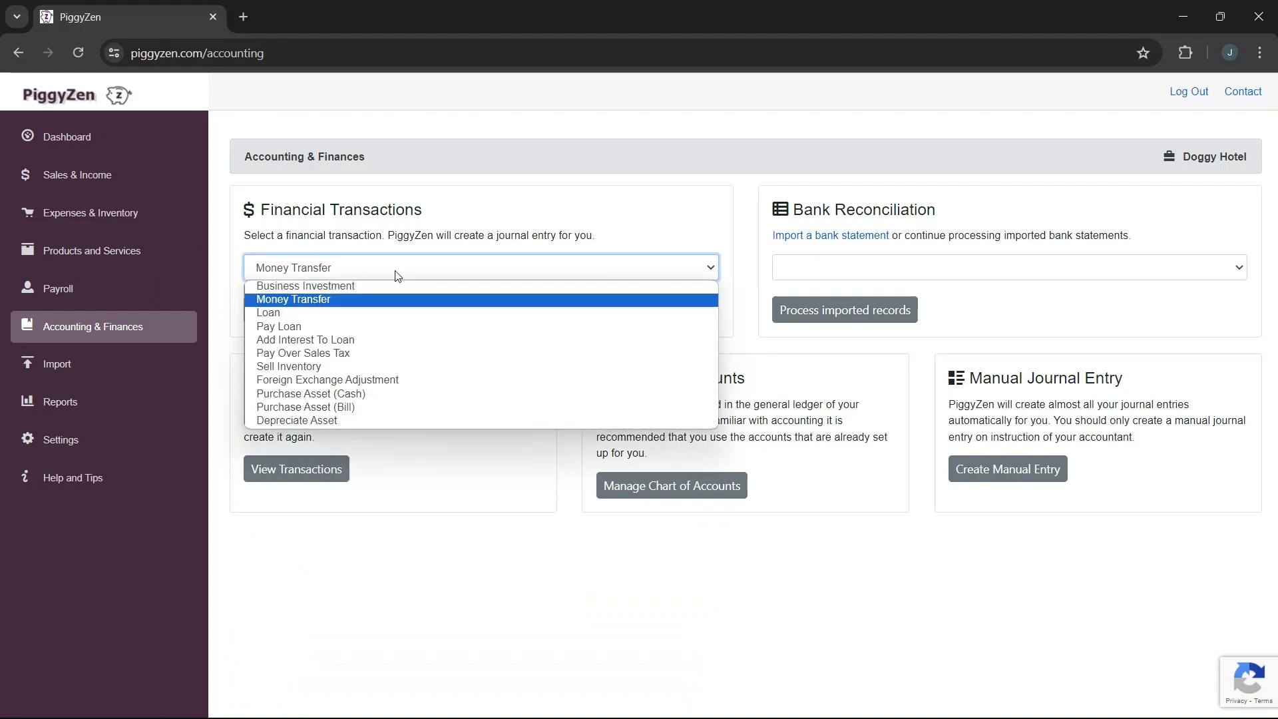
key("Escape")
key("Down")
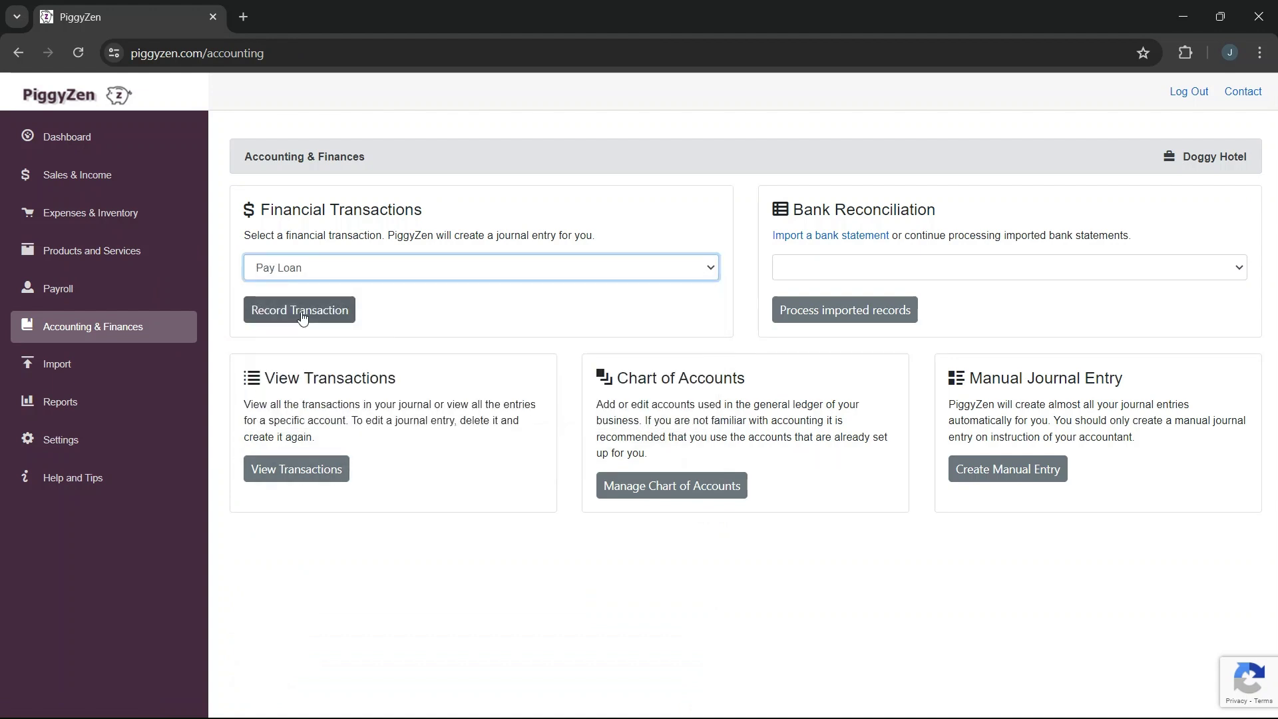
left_click(304, 311)
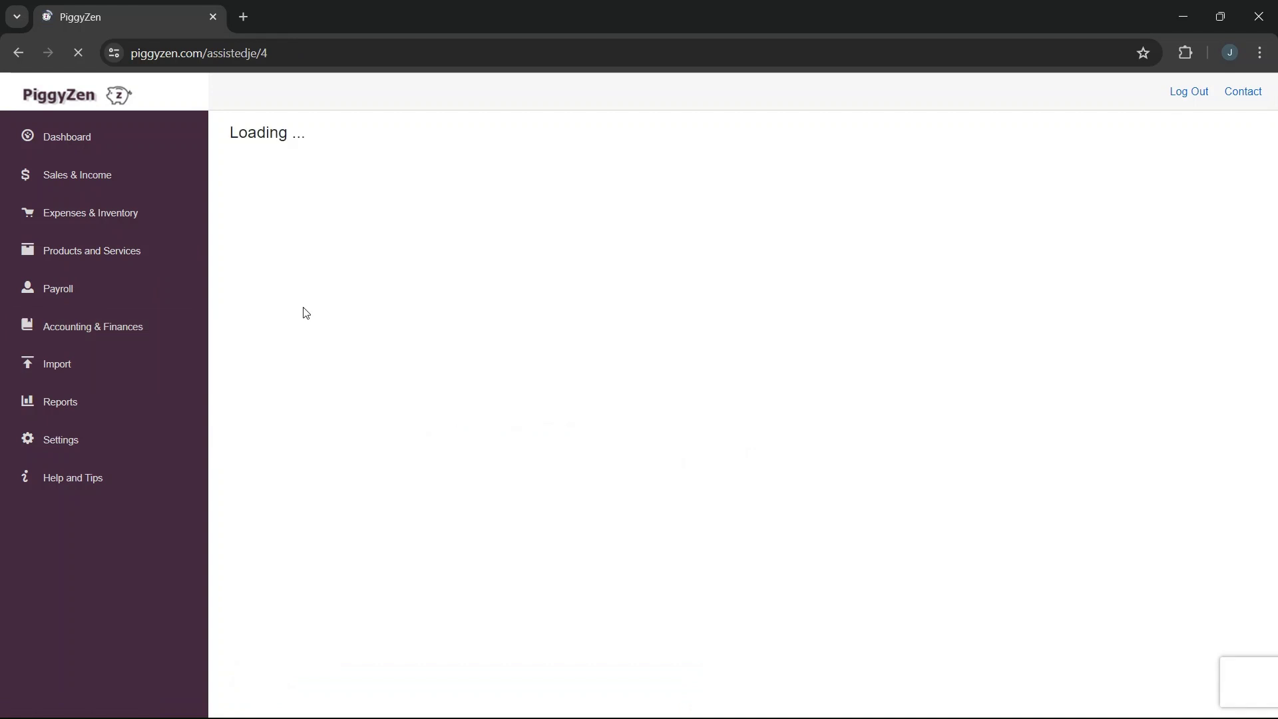
Step: Pay 5000 from FNB toward the Wesbank loan and submit
left_click(445, 224)
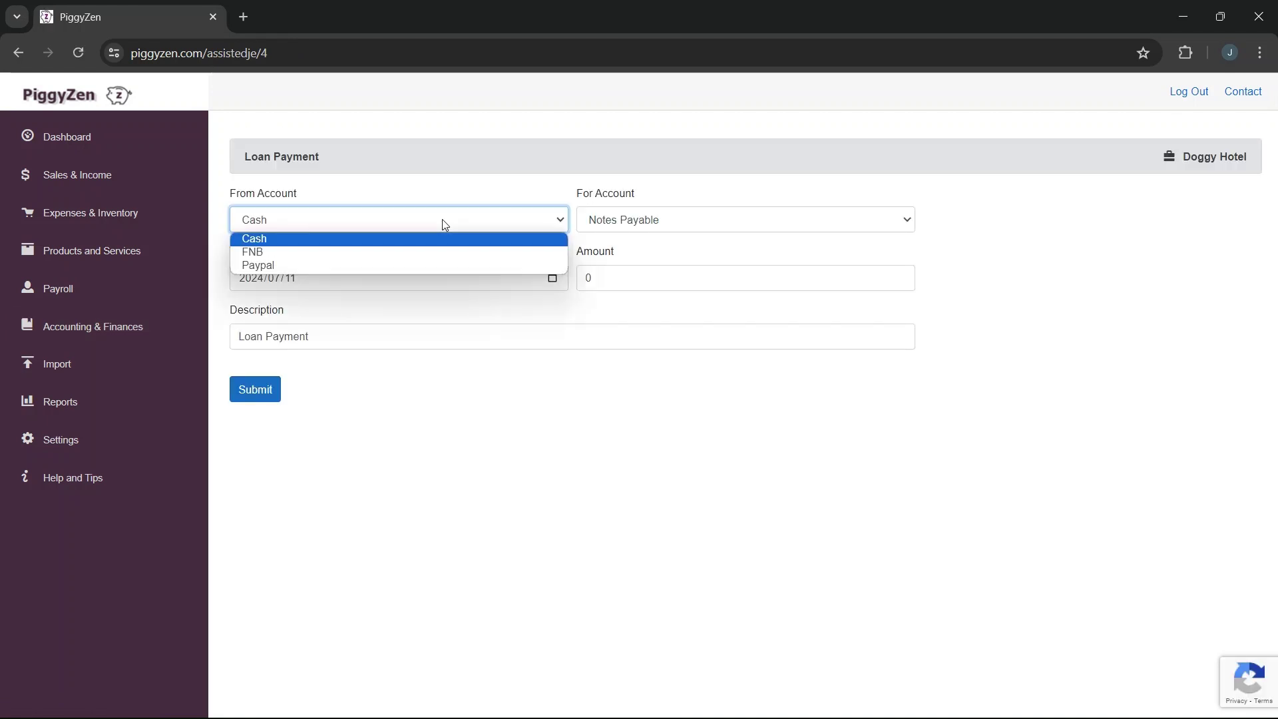
left_click(429, 254)
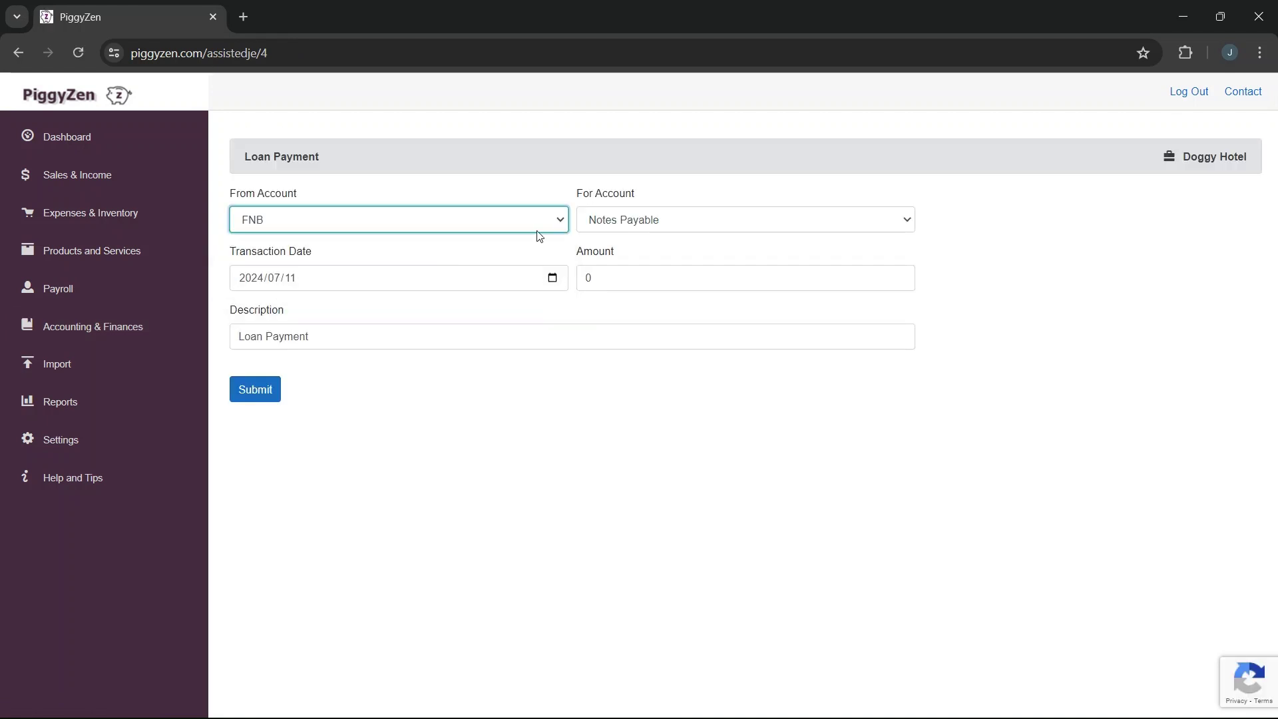
left_click(653, 219)
left_click(651, 255)
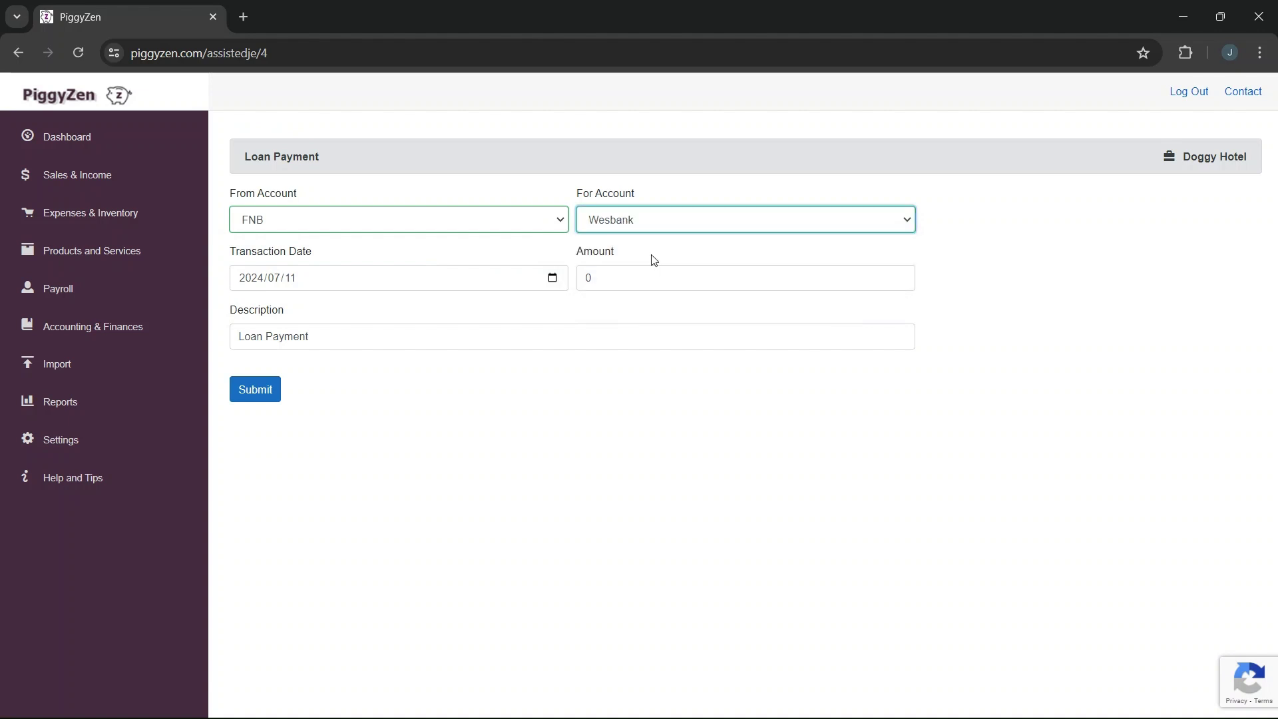
left_click(647, 267)
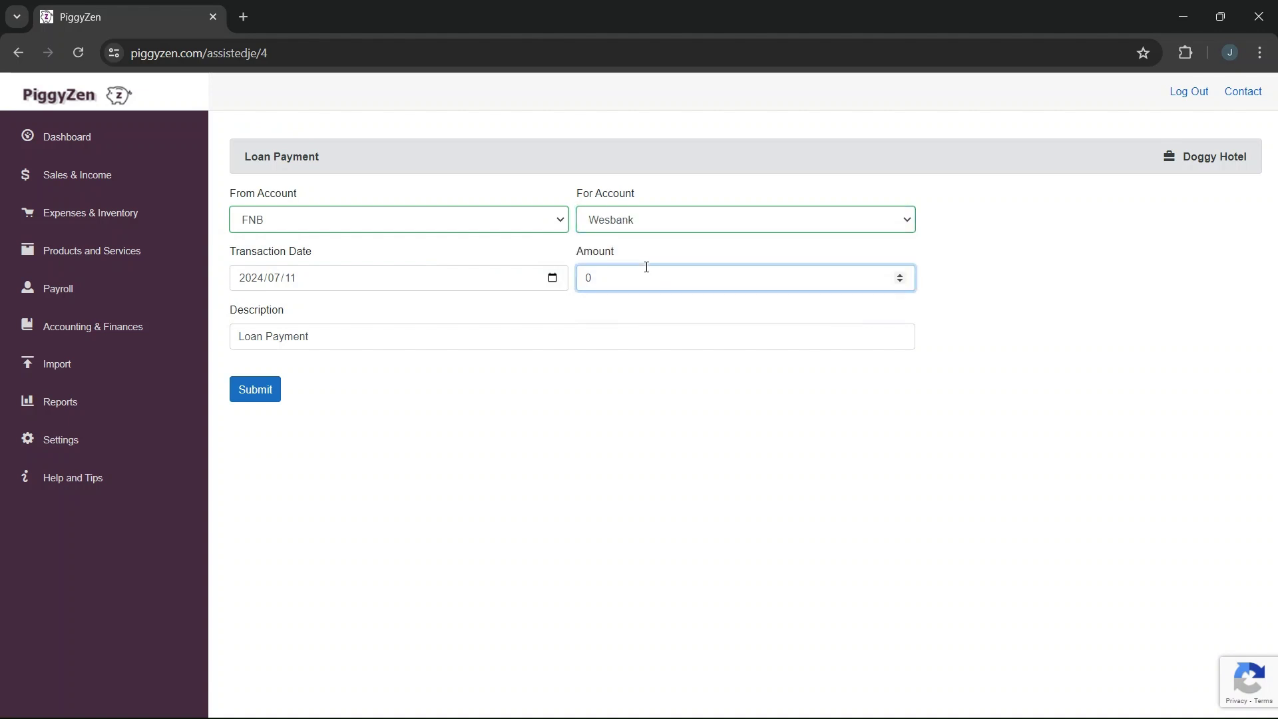
left_click_drag(646, 267, 575, 273)
type("5000")
left_click(587, 410)
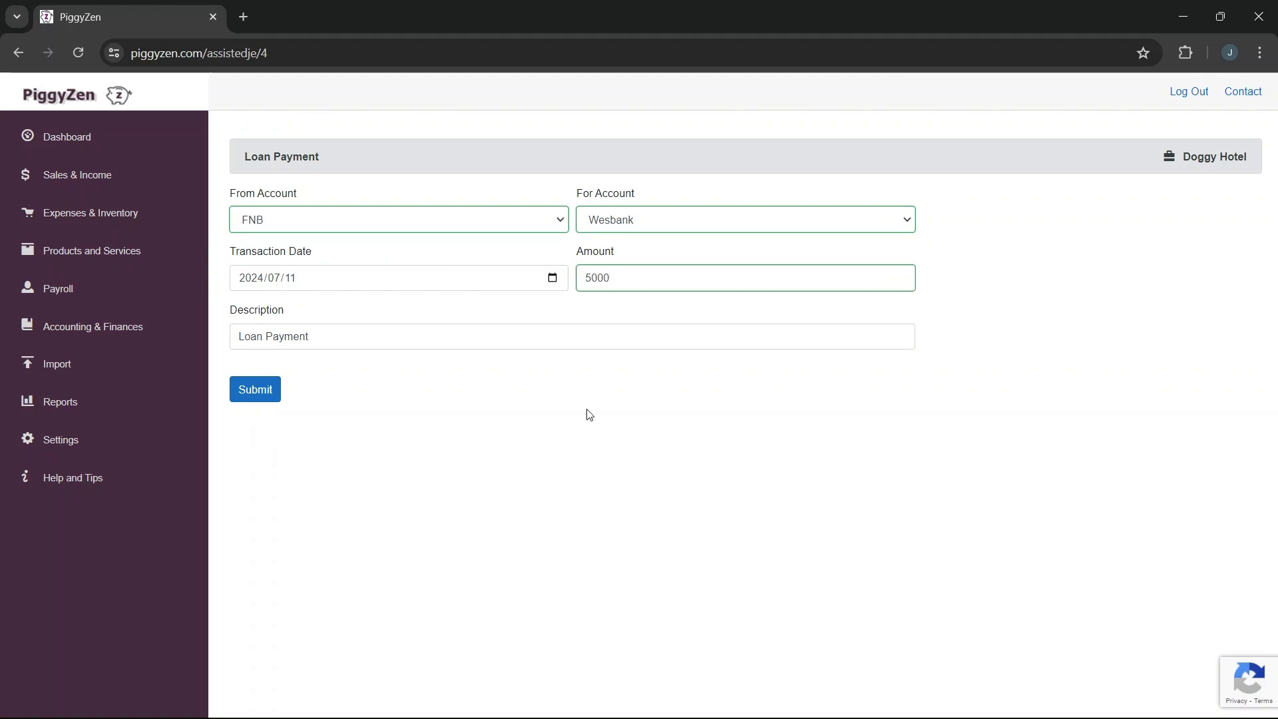
left_click(256, 389)
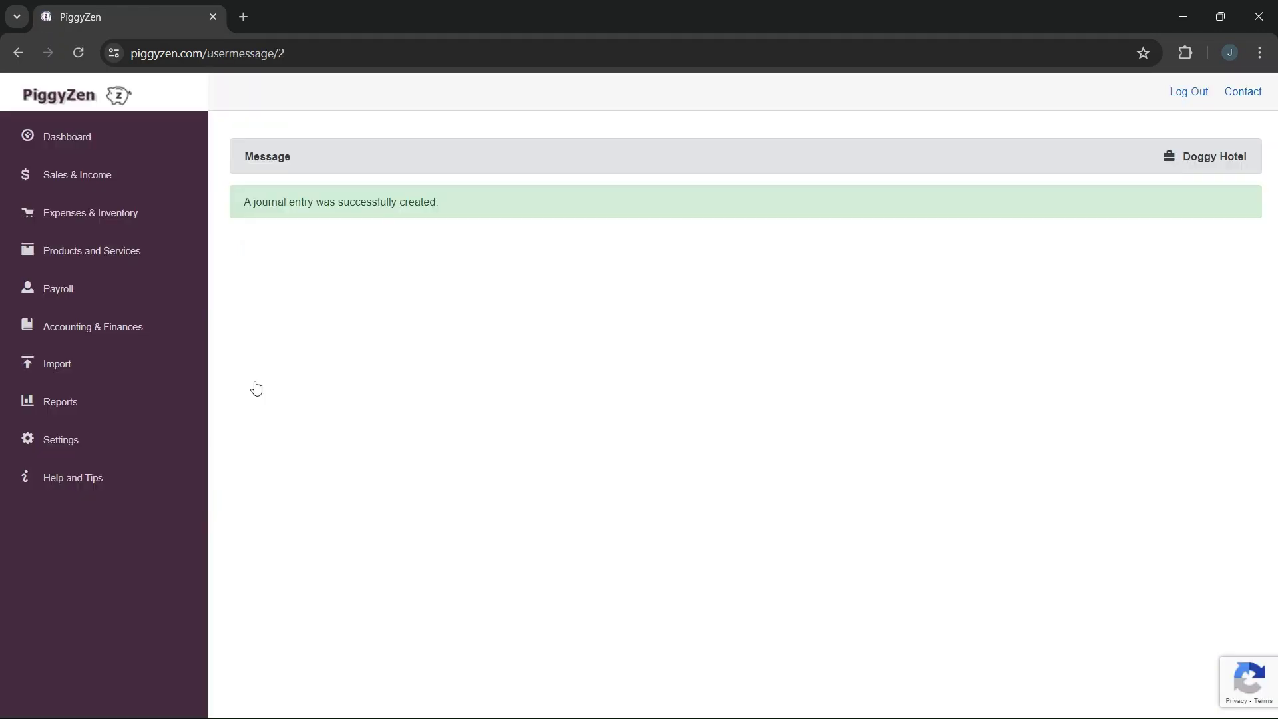
Step: Open the Balance Sheet, highlight Wesbank at 185,000.00, and scroll to the Equity table
left_click(68, 408)
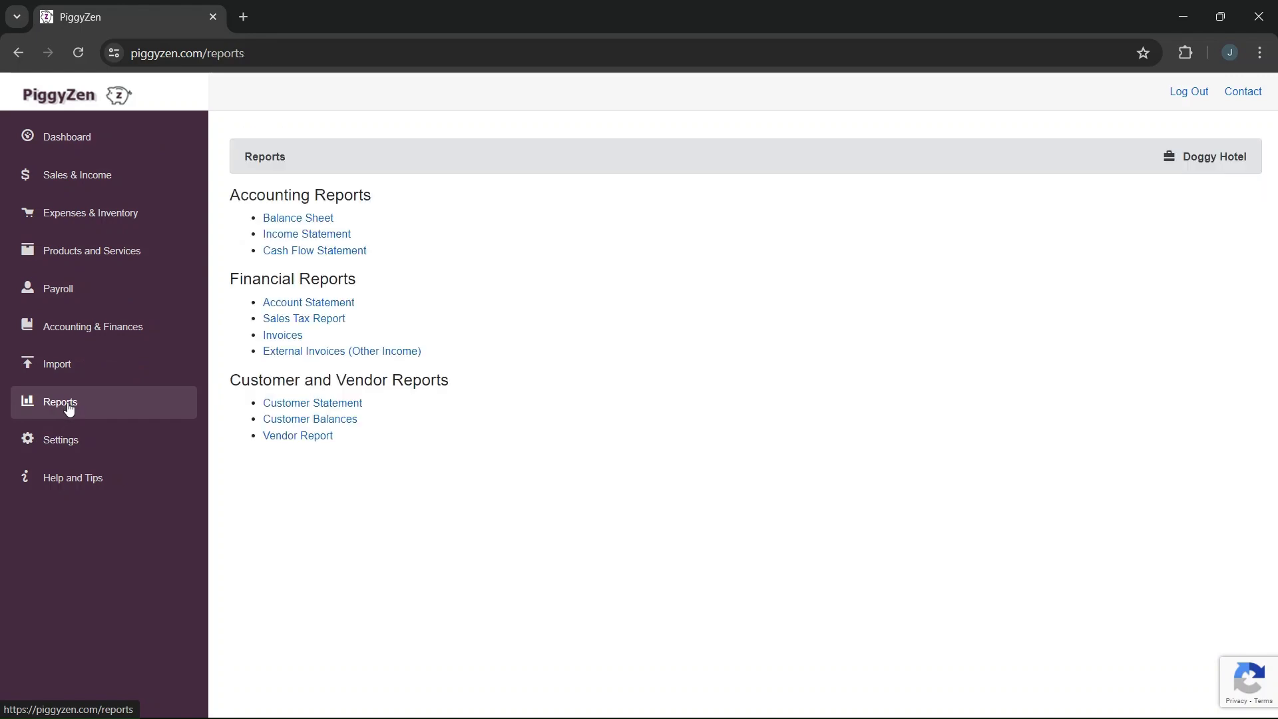
left_click(314, 225)
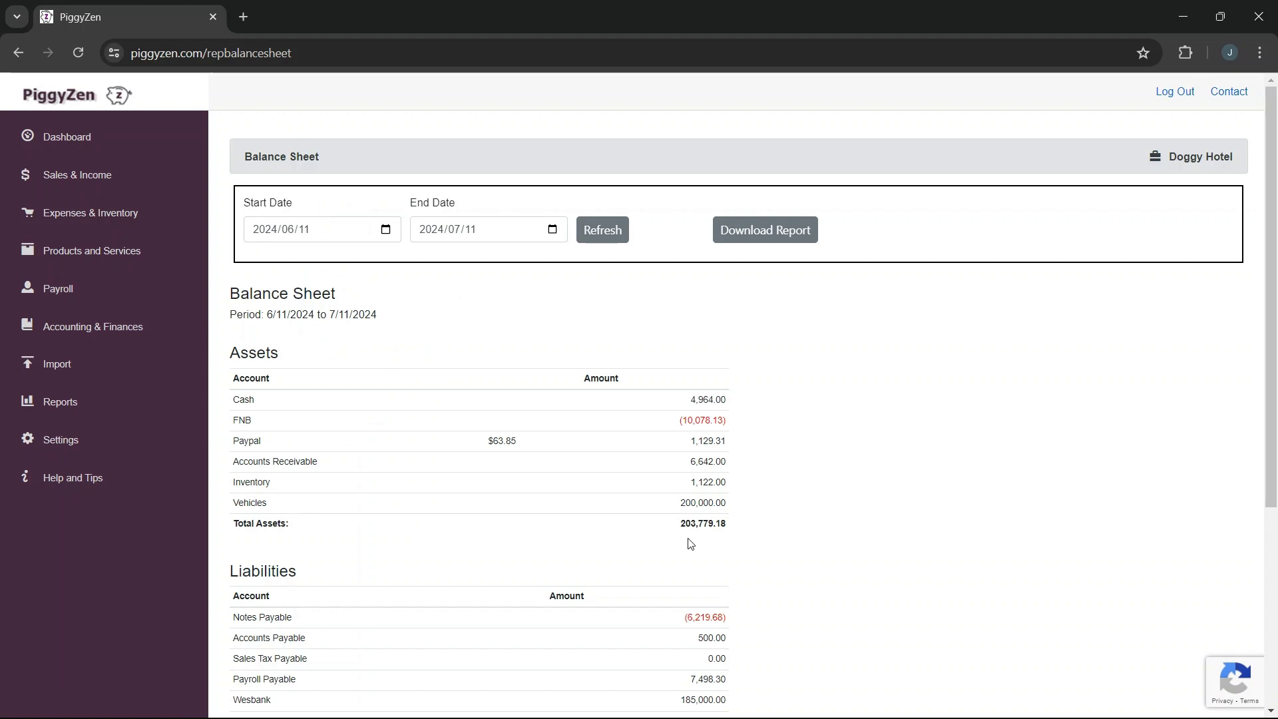
left_click_drag(679, 699, 733, 699)
scroll(1276, 370, "down", 2)
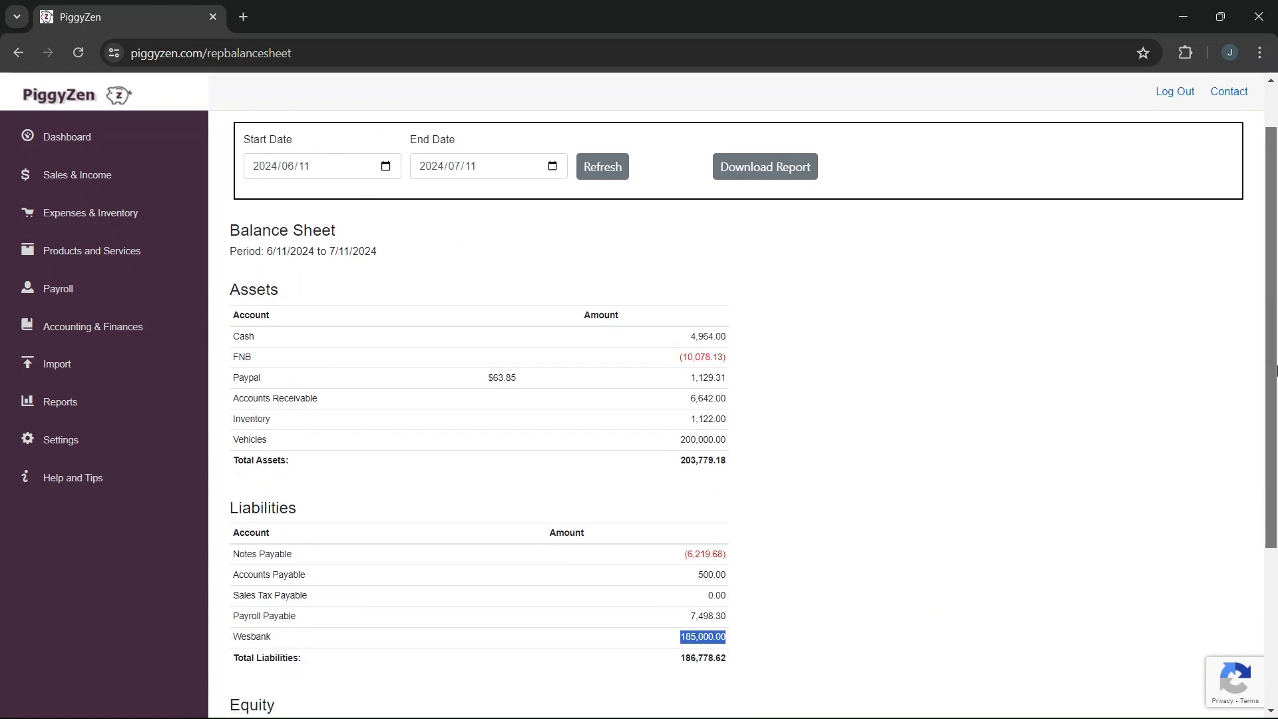
scroll(1276, 369, "down", 2)
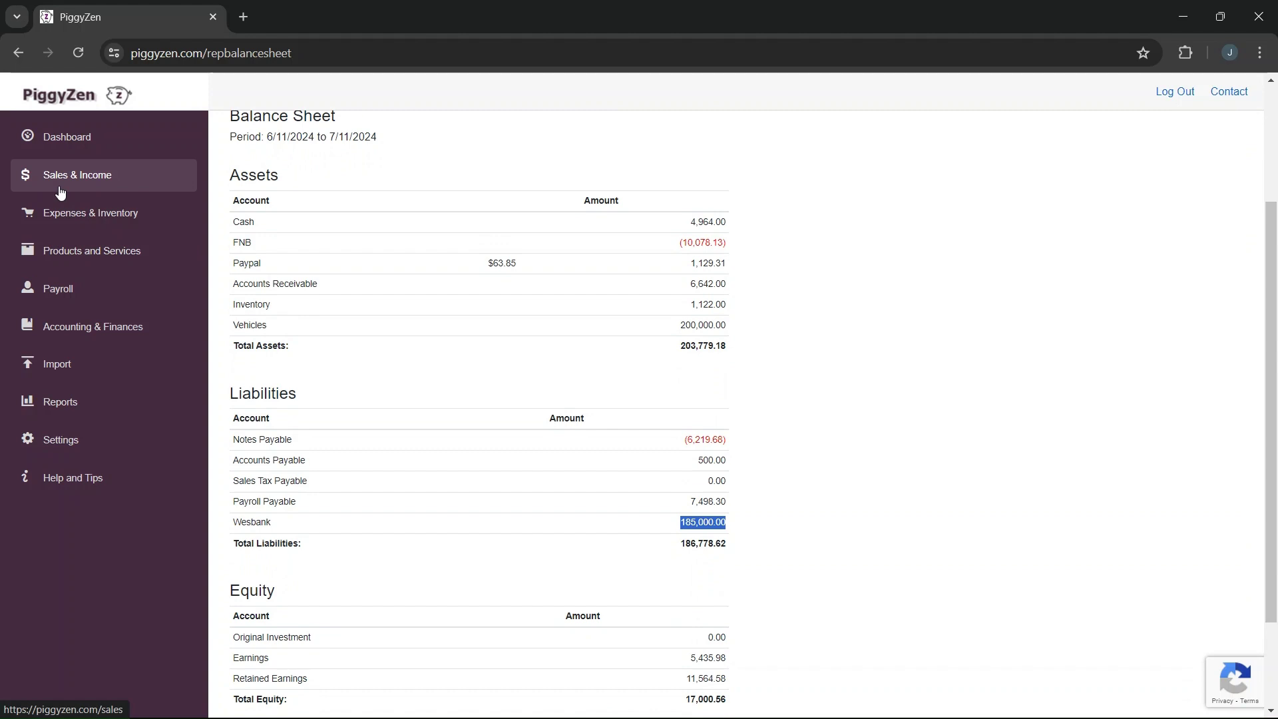
Step: Submit an Add Interest To Loan entry of 1500 on the Wesbank loan
left_click(72, 335)
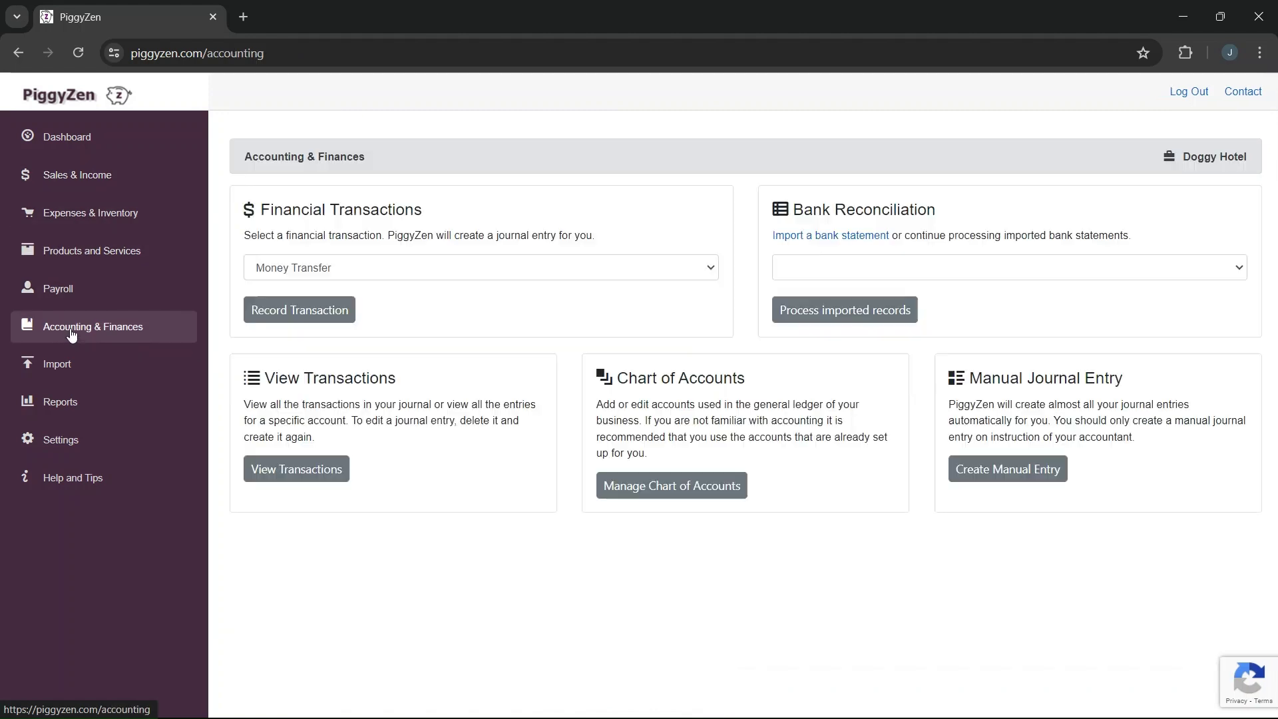
left_click(359, 278)
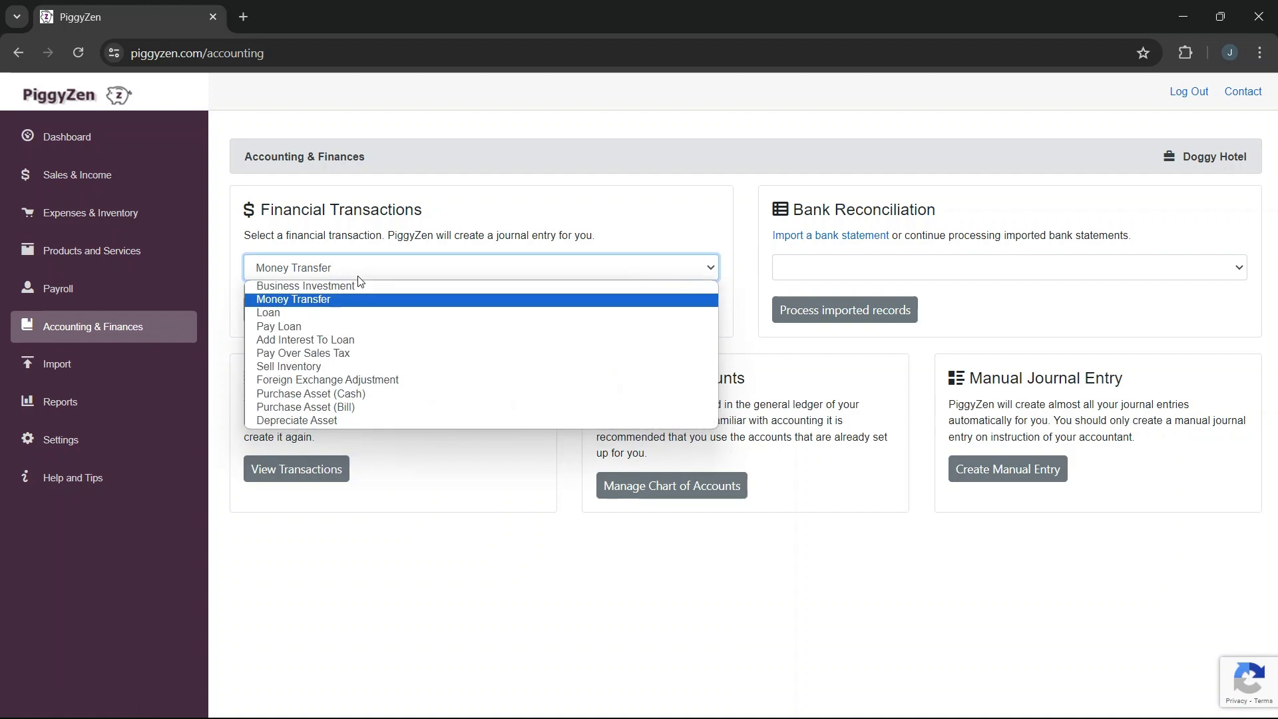
left_click(354, 341)
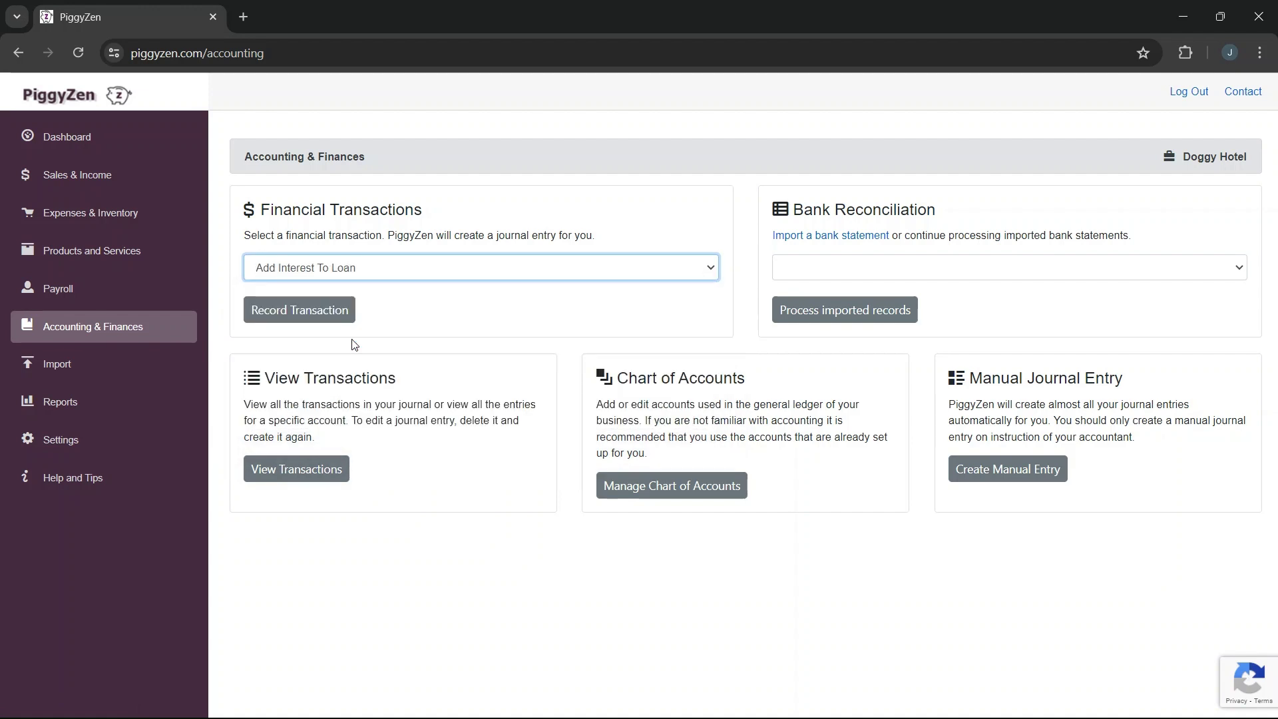
left_click(331, 321)
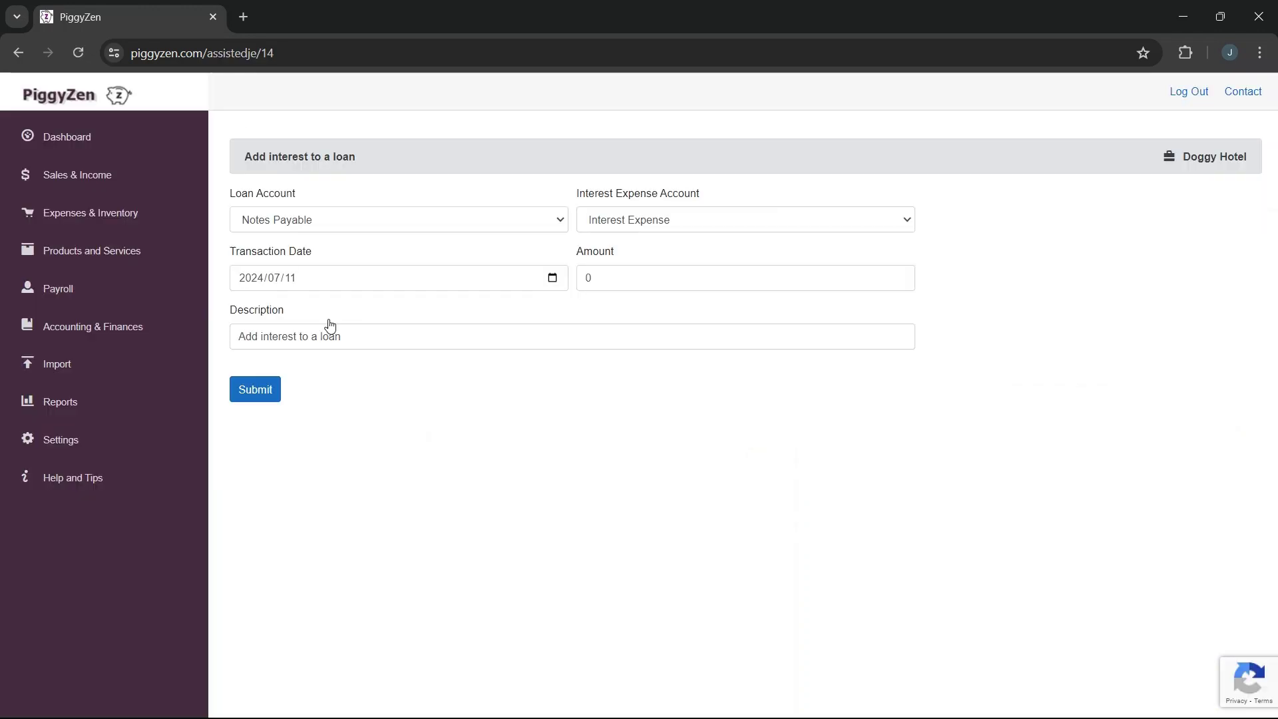
left_click(387, 223)
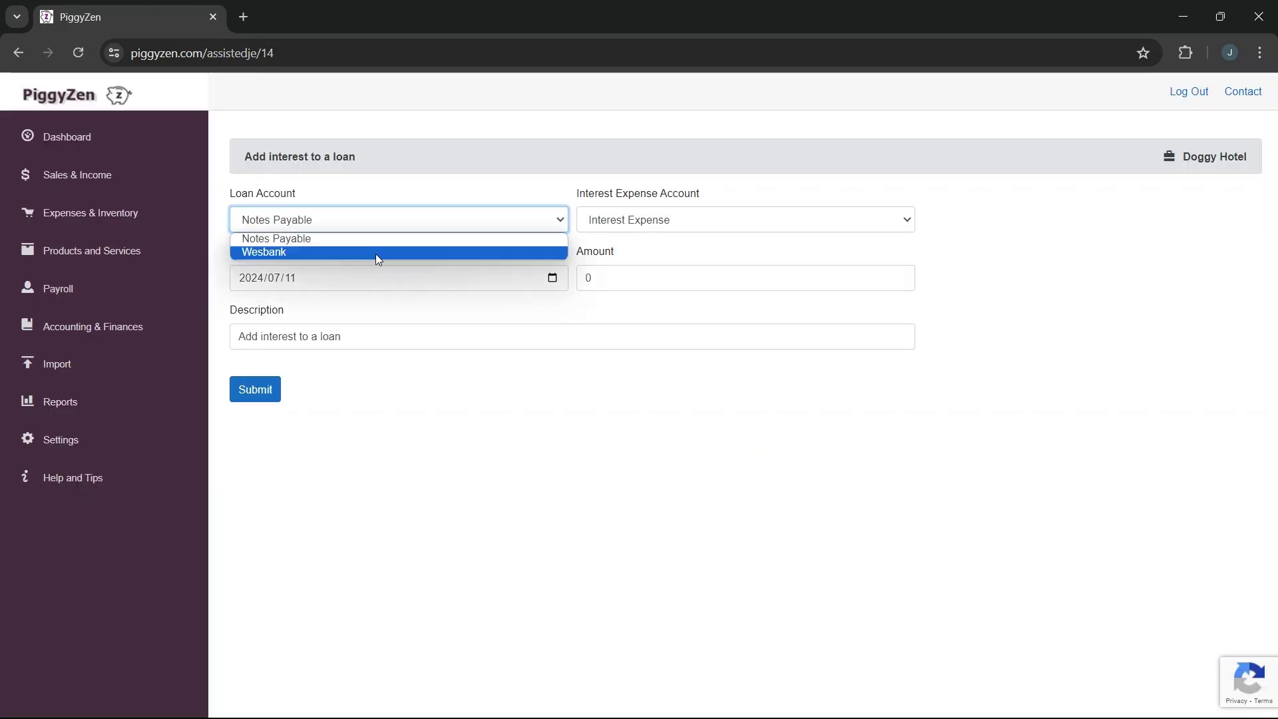
left_click(375, 253)
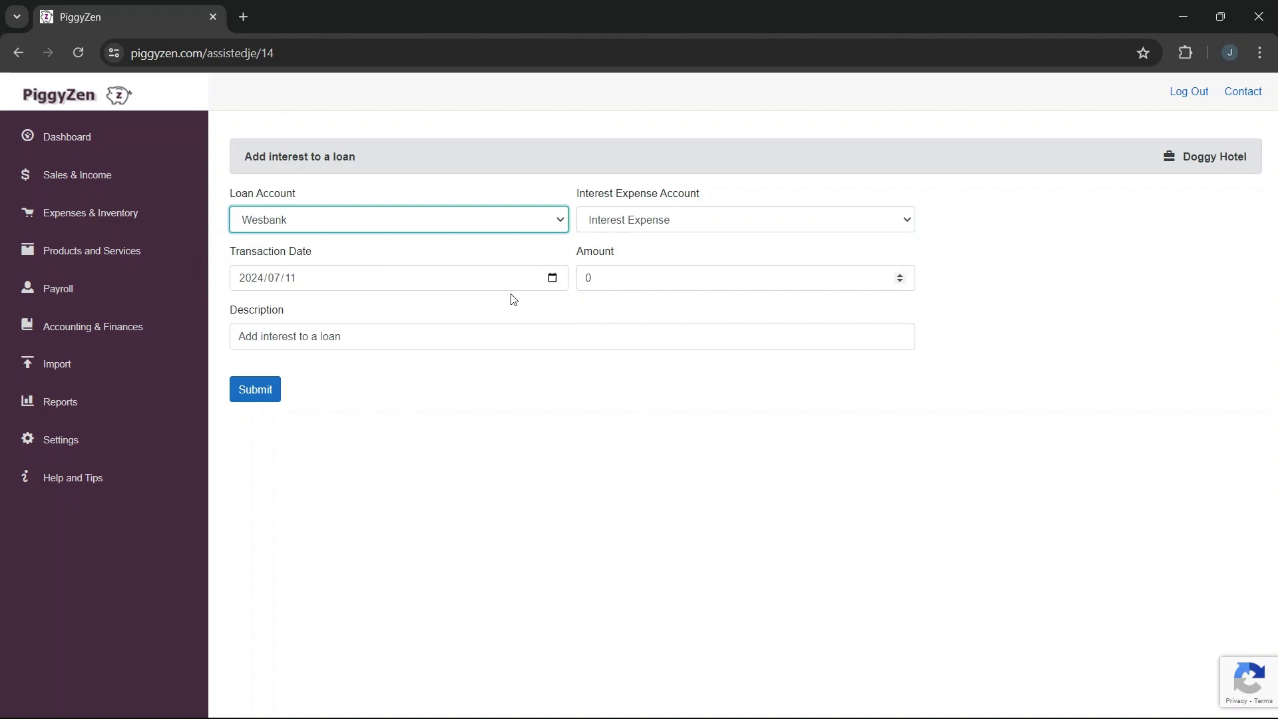
double_click(587, 279)
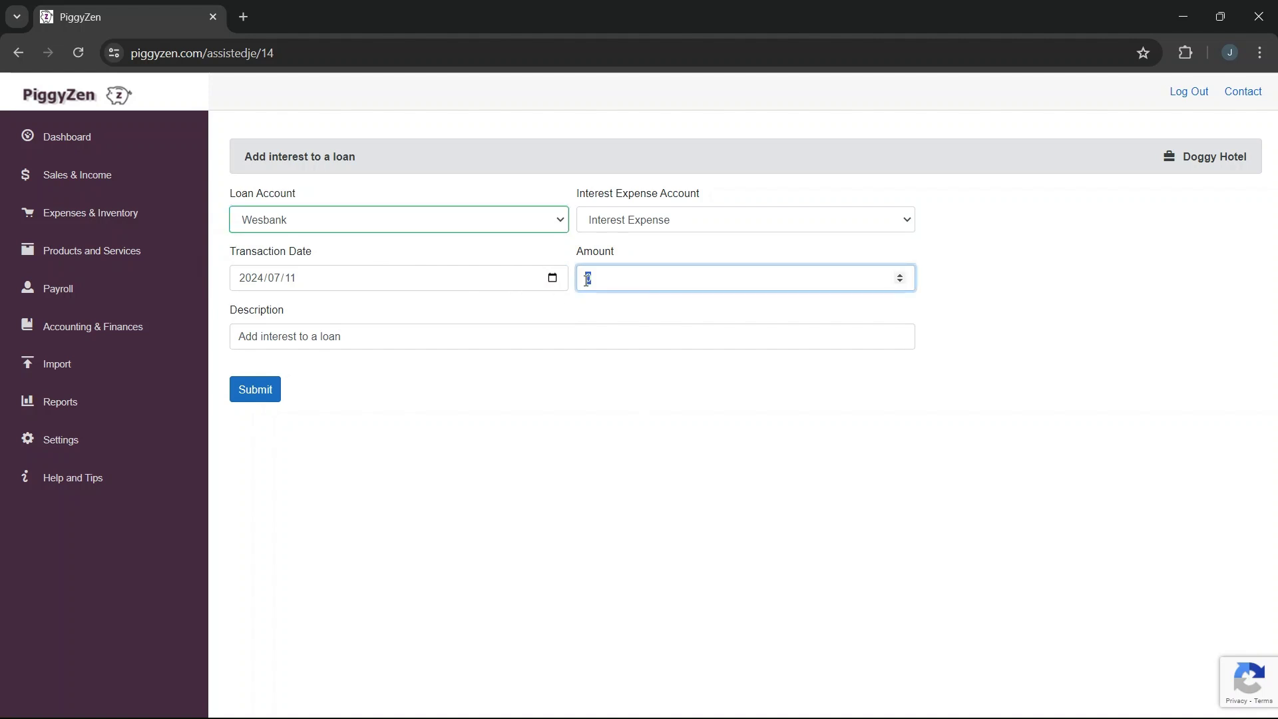
type("1500")
left_click(533, 371)
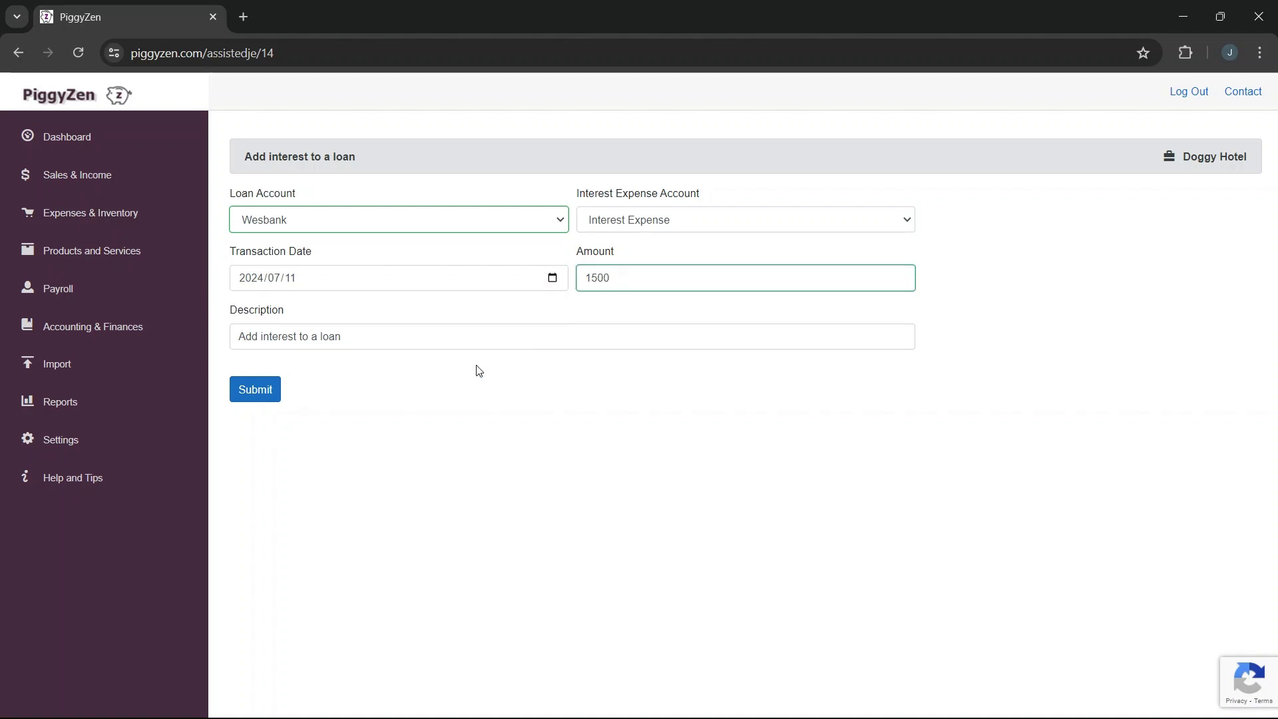
left_click(255, 390)
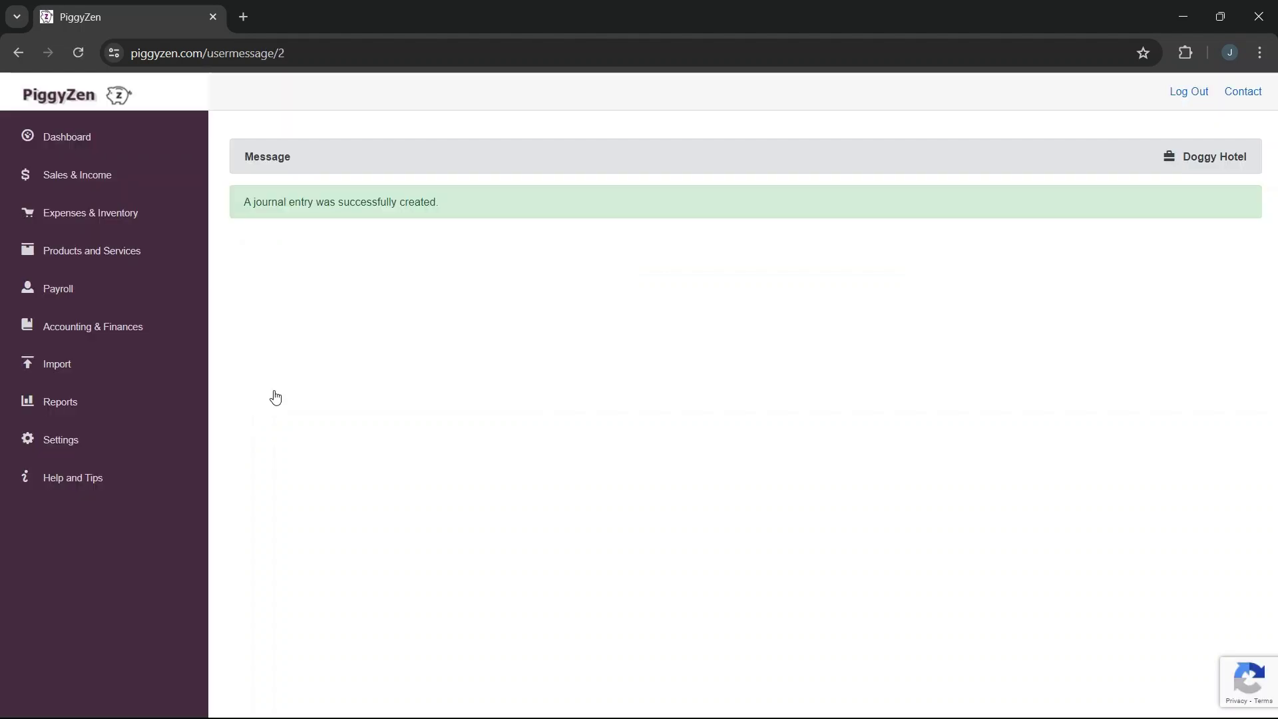
Step: Open the Balance Sheet and highlight Wesbank 186,500.00 and Earnings 3,935.98
left_click(73, 398)
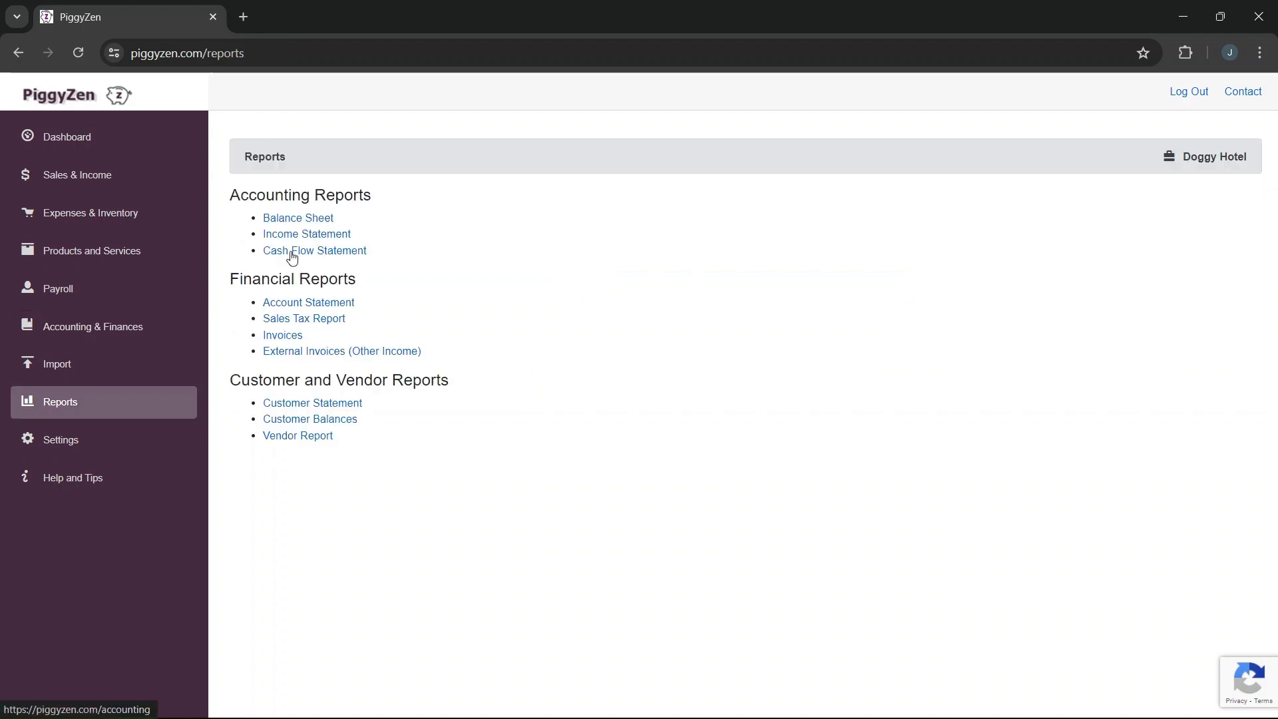
left_click(310, 225)
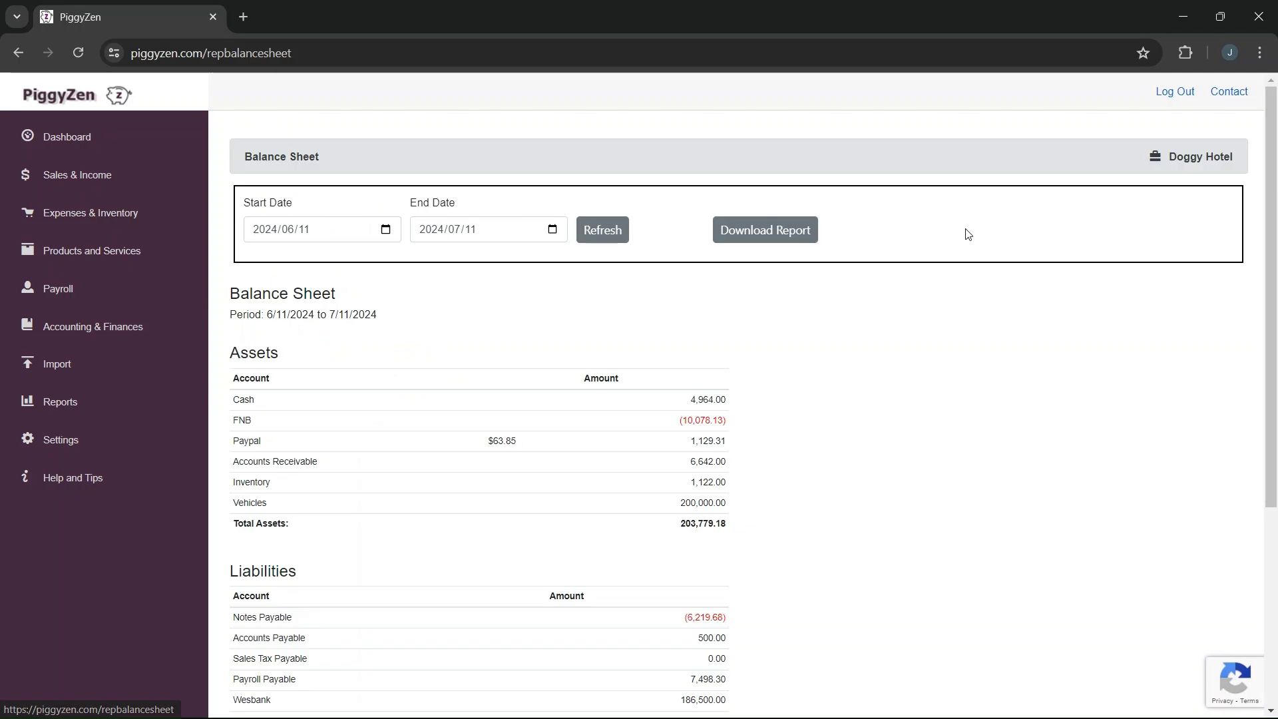
left_click_drag(1276, 148, 1277, 288)
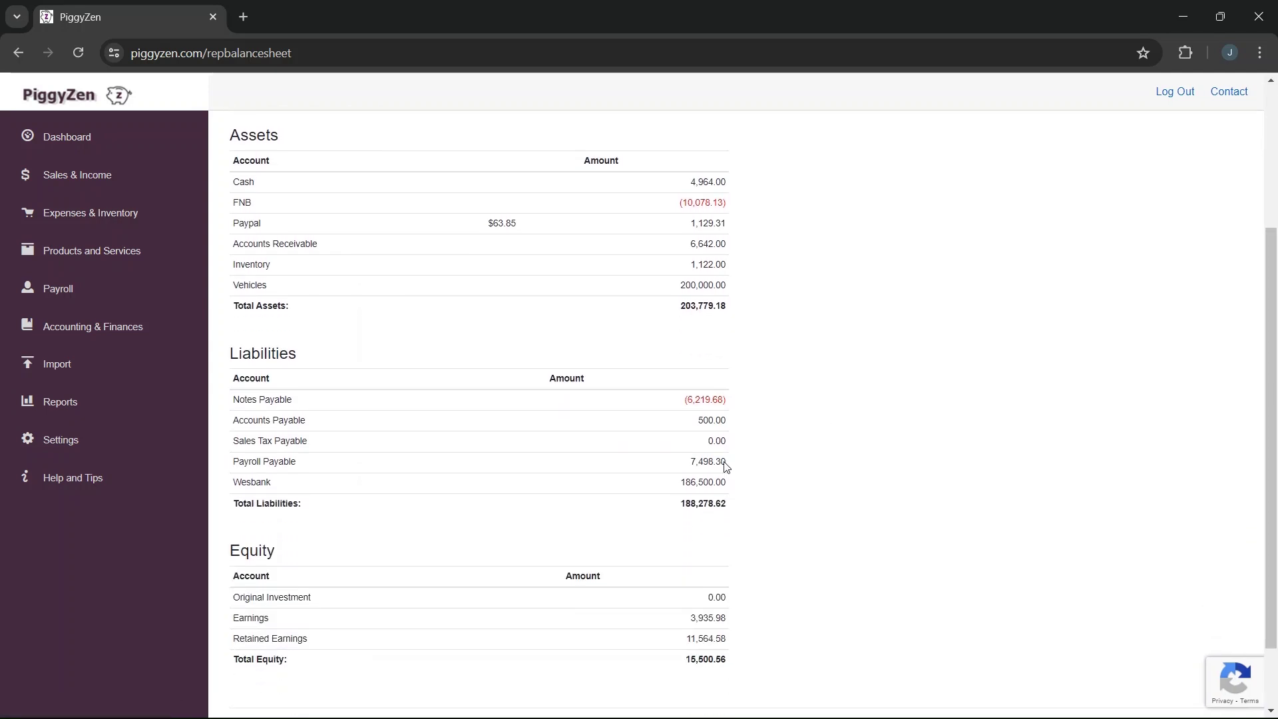
double_click(708, 484)
double_click(703, 619)
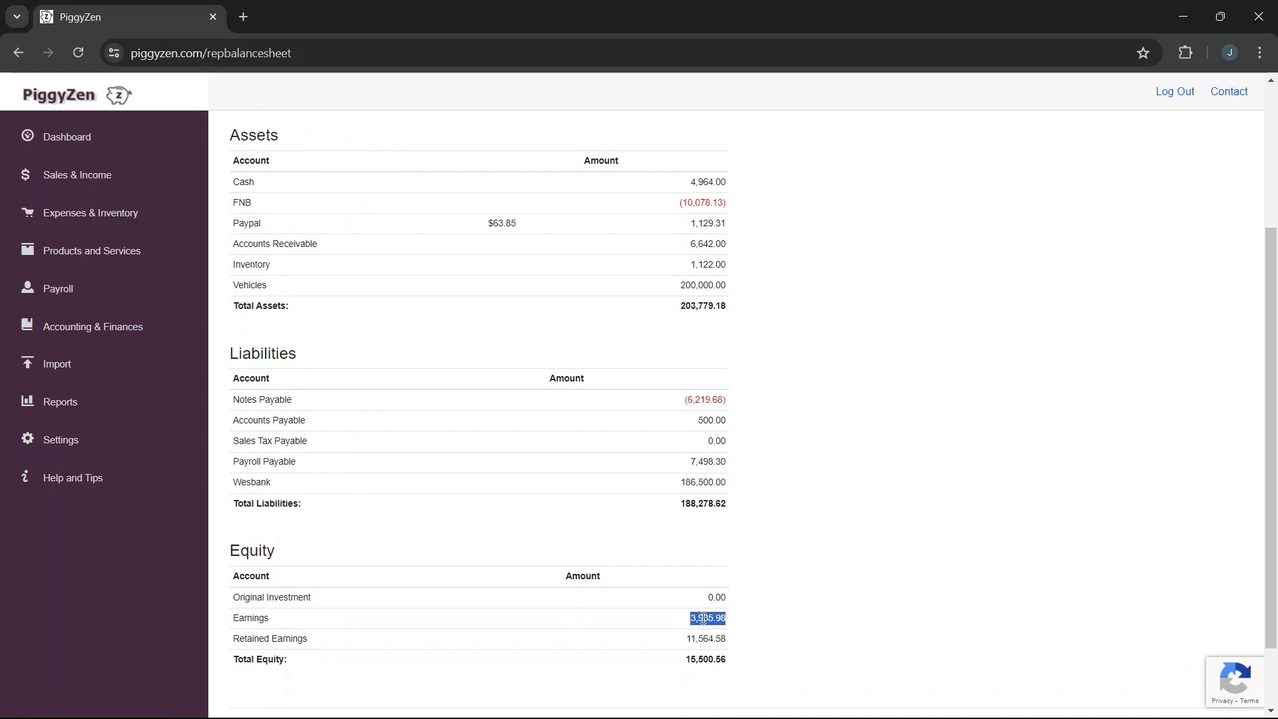